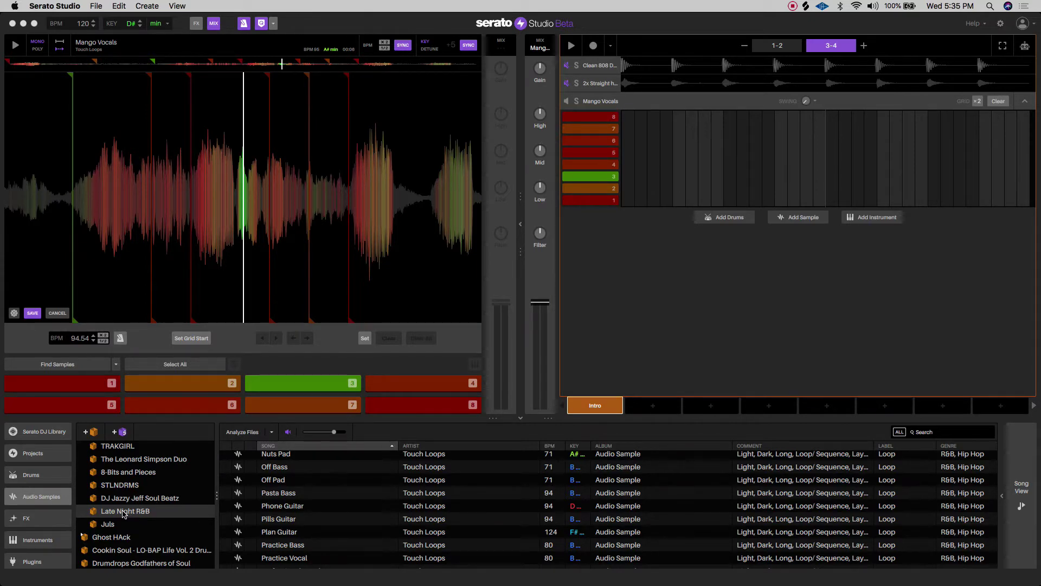
Select Mango Vocals in the Late Night R&B pack list and turn library preview off.
{"action": "scroll", "coordinate": [611, 379], "scroll_direction": "down", "scroll_amount": 1}
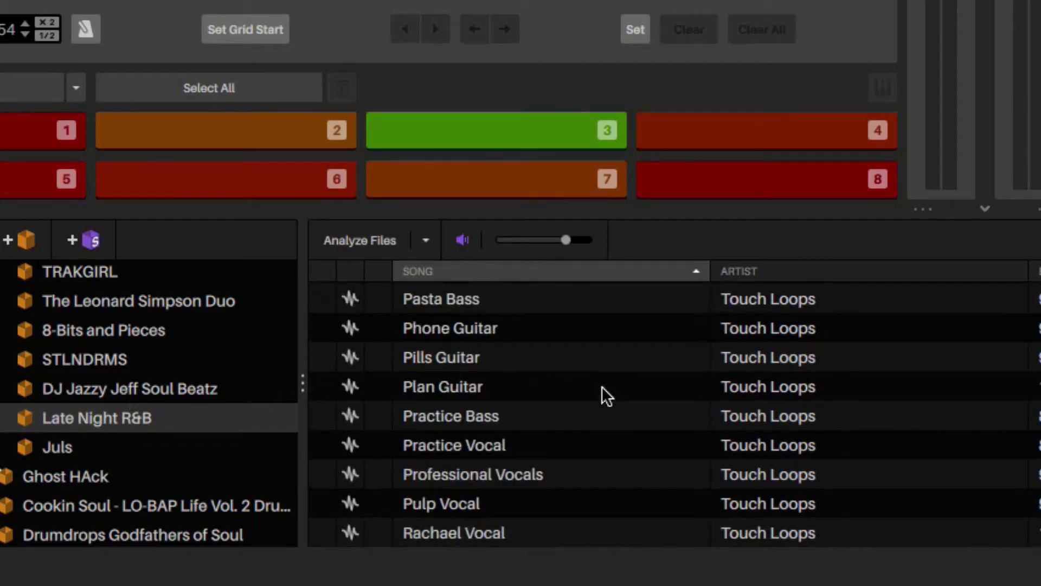
{"action": "scroll", "coordinate": [604, 395], "scroll_direction": "up", "scroll_amount": 4}
{"action": "scroll", "coordinate": [606, 390], "scroll_direction": "up", "scroll_amount": 2}
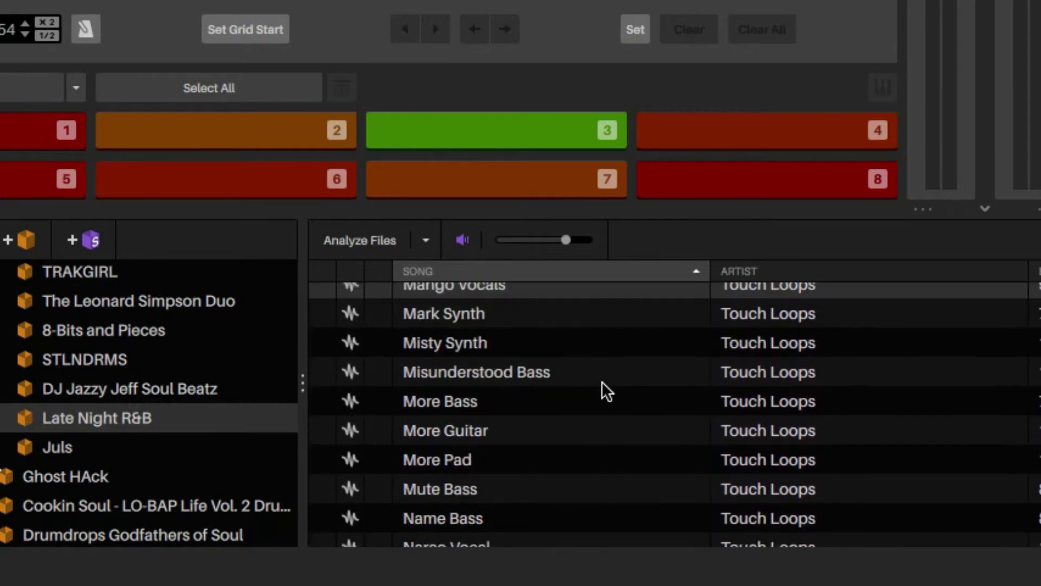
{"action": "scroll", "coordinate": [624, 384], "scroll_direction": "up", "scroll_amount": 3}
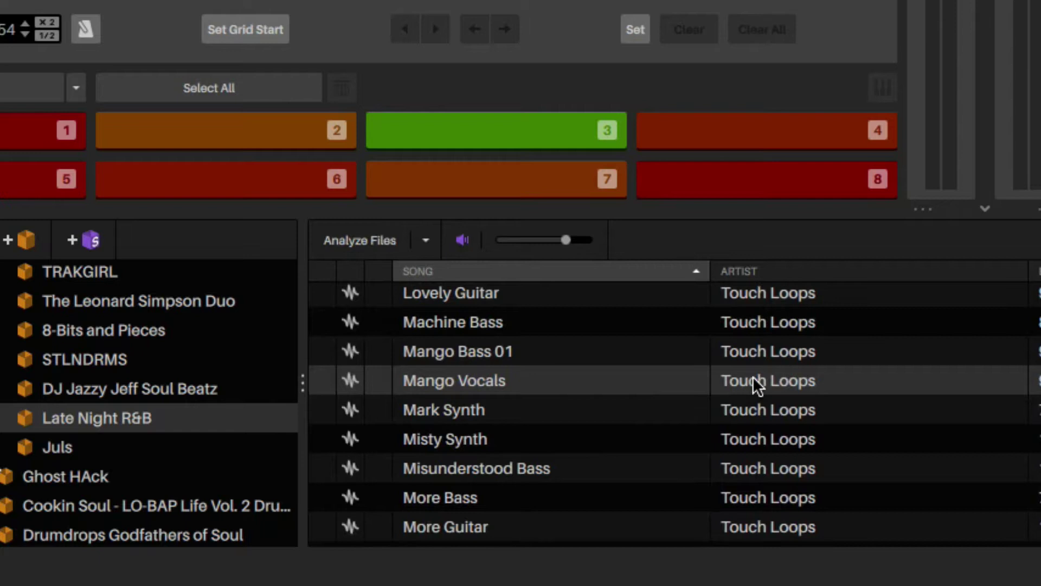
{"action": "left_click", "coordinate": [758, 384]}
{"action": "left_click", "coordinate": [454, 383]}
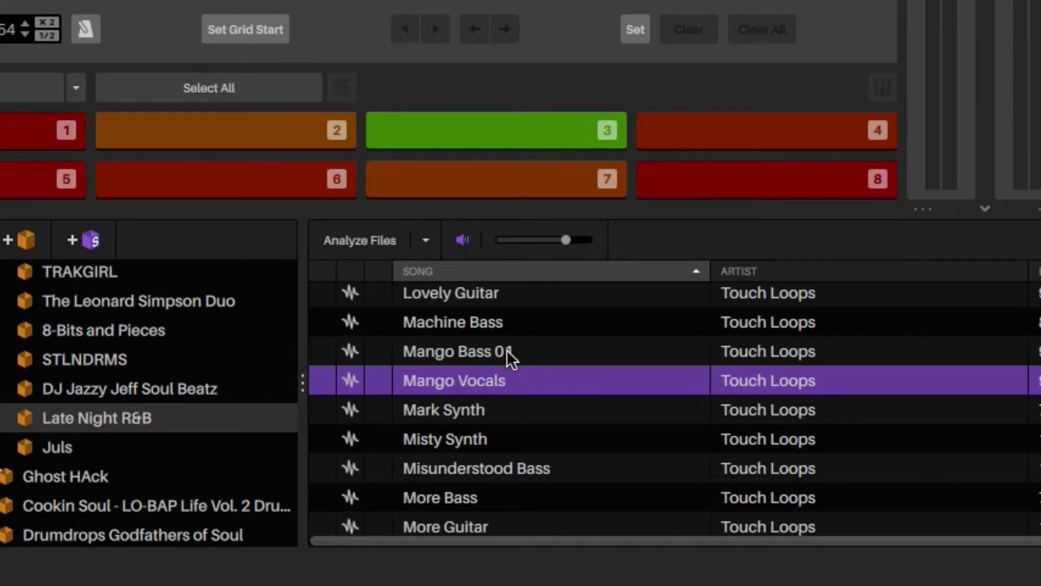
{"action": "left_click", "coordinate": [463, 240]}
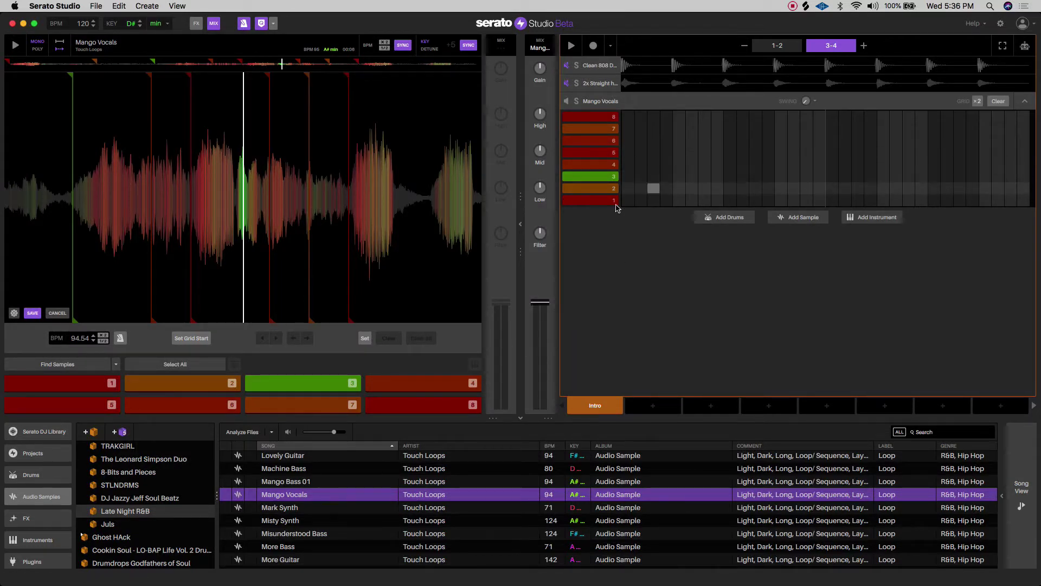
Show bars 1-2 of the pattern and turn the metronome on.
{"action": "left_click", "coordinate": [778, 45]}
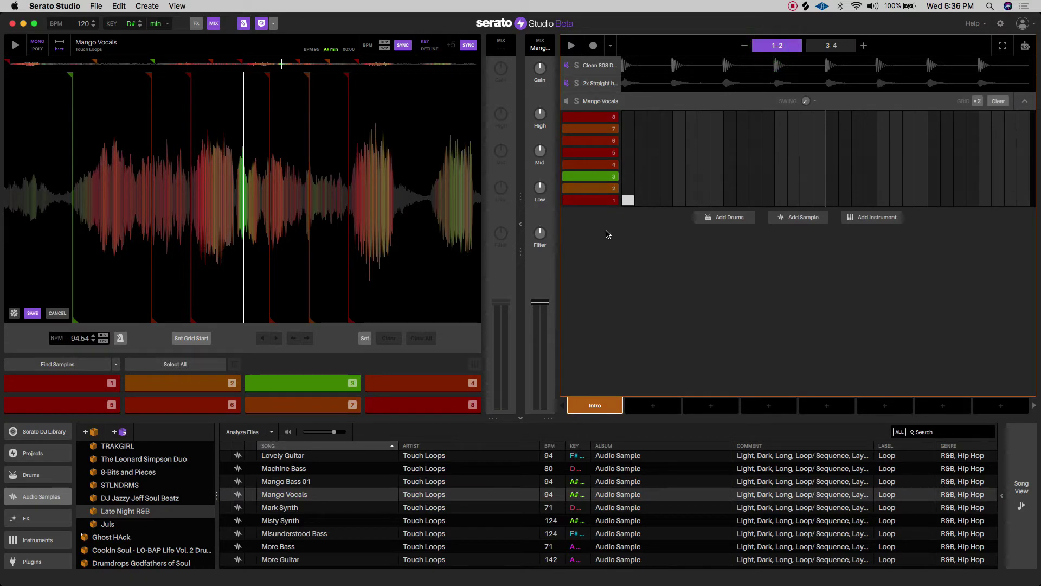
{"action": "scroll", "coordinate": [302, 274], "scroll_direction": "down", "scroll_amount": 3}
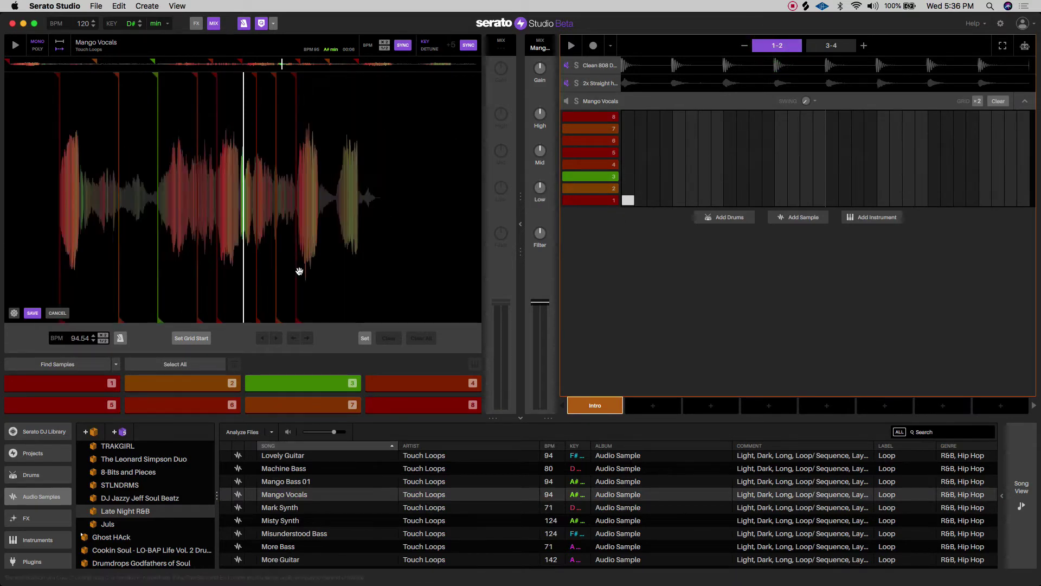
{"action": "scroll", "coordinate": [300, 271], "scroll_direction": "up", "scroll_amount": 3}
{"action": "scroll", "coordinate": [299, 267], "scroll_direction": "down", "scroll_amount": 6}
{"action": "scroll", "coordinate": [298, 267], "scroll_direction": "up", "scroll_amount": 5}
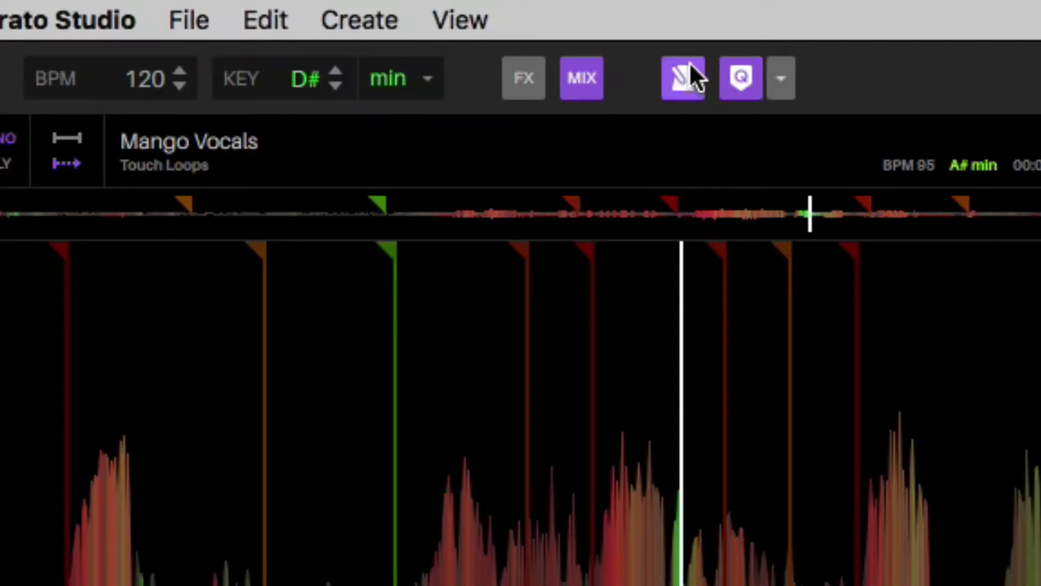
{"action": "left_click", "coordinate": [687, 73]}
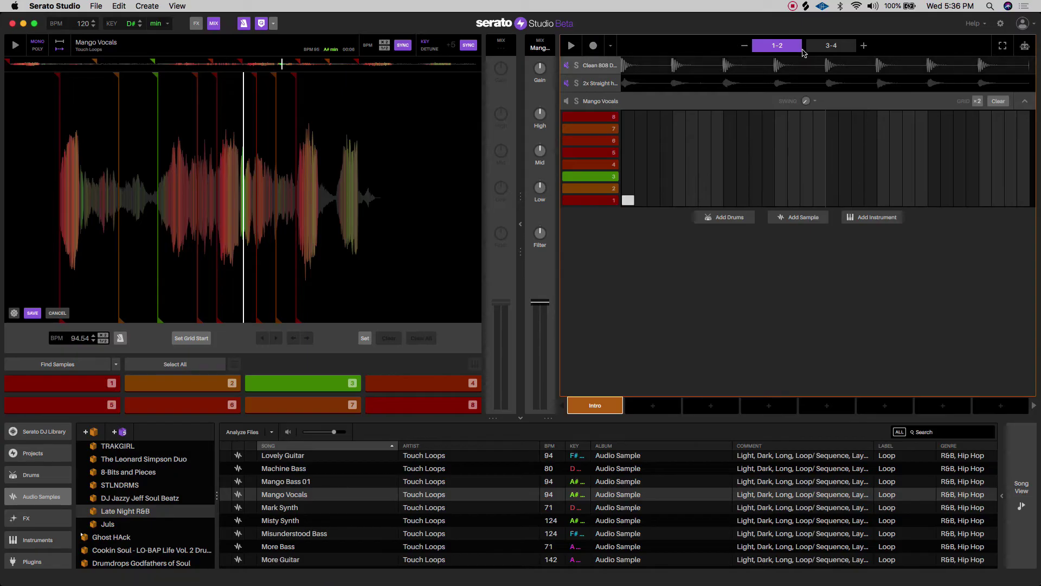
Play the scene through once, then stop playback.
{"action": "left_click", "coordinate": [573, 45]}
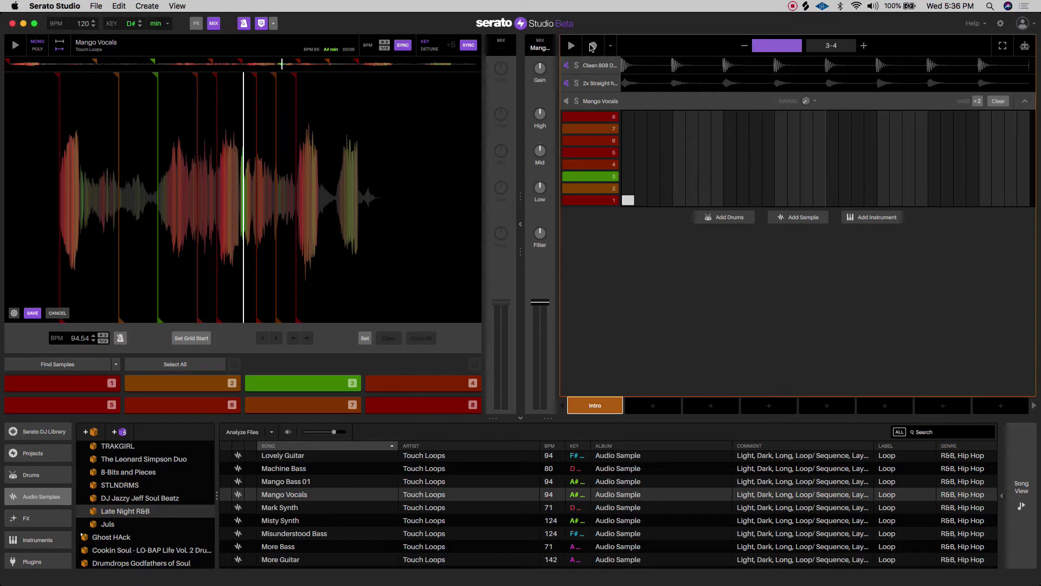
{"action": "left_click", "coordinate": [574, 46]}
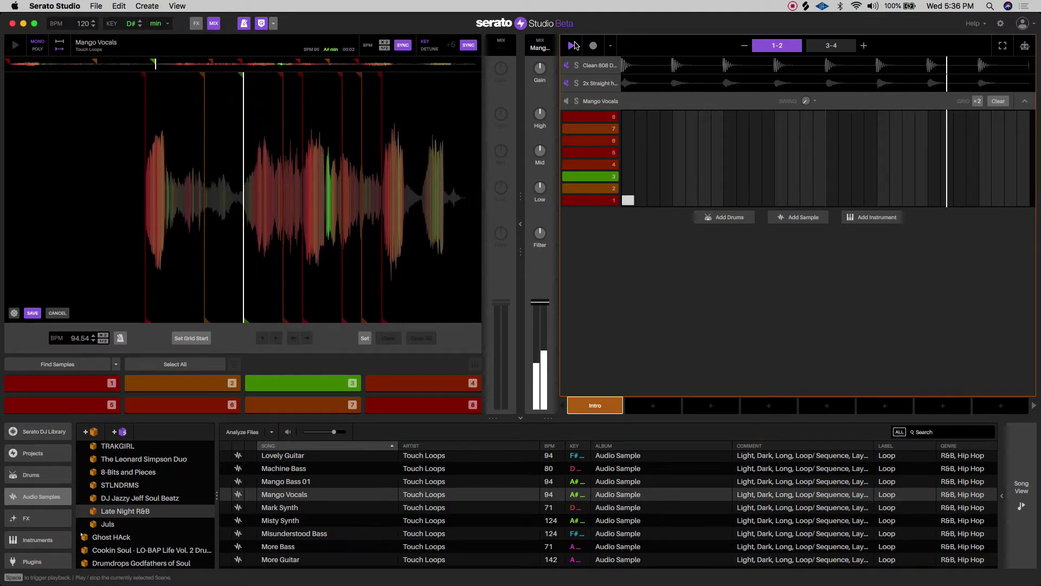
{"action": "left_click", "coordinate": [574, 45]}
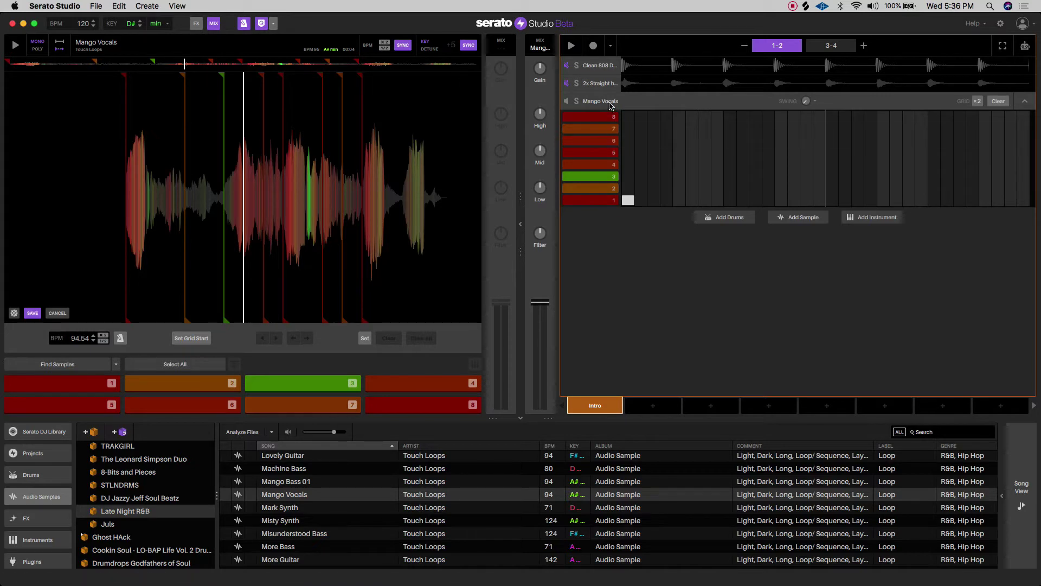
Open the 2x Straight hat pattern, mute that track, and start the scene playing.
{"action": "left_click", "coordinate": [566, 101]}
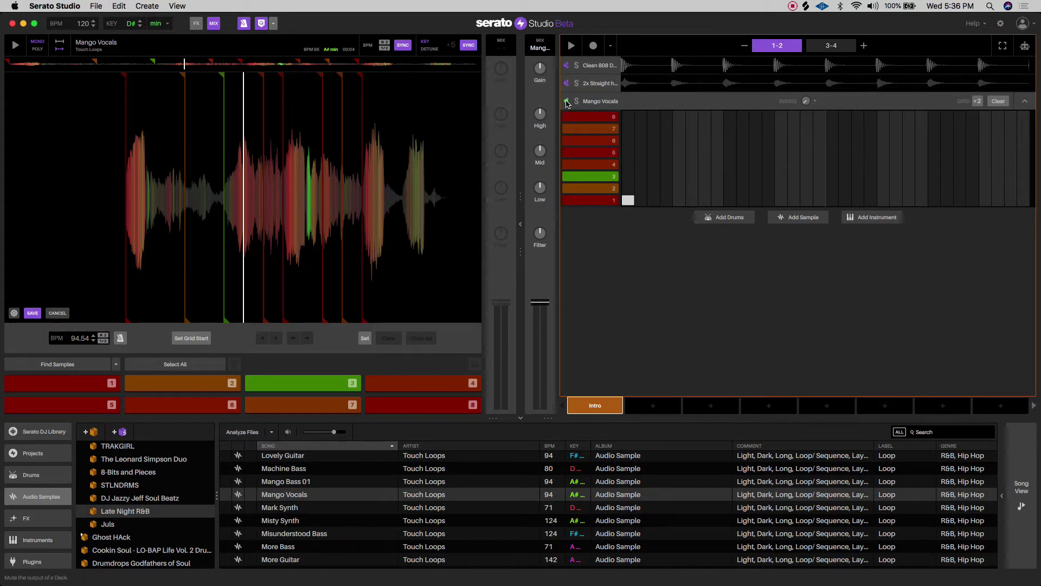
{"action": "left_click", "coordinate": [651, 85]}
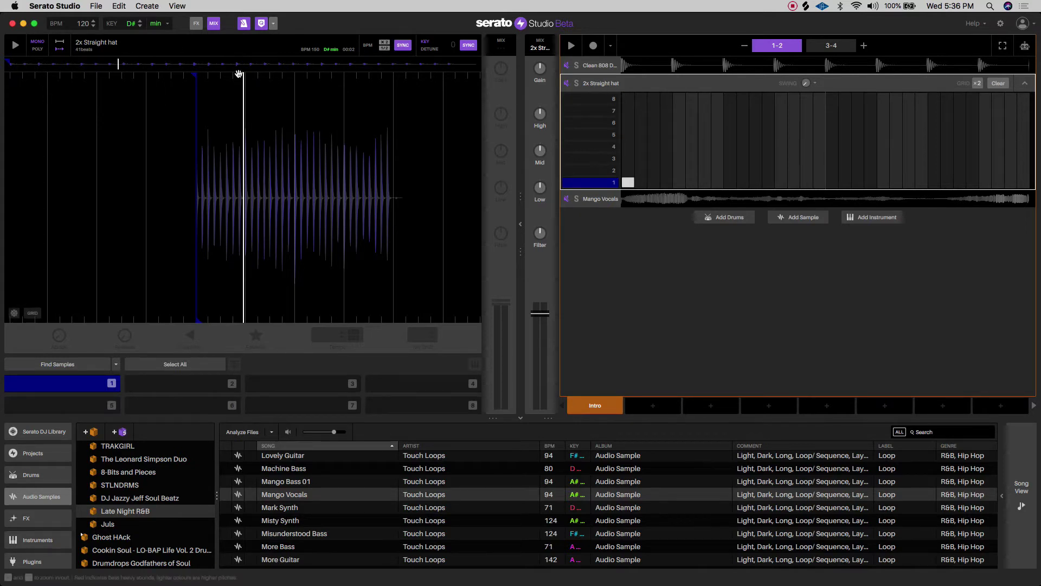
{"action": "left_click", "coordinate": [567, 83]}
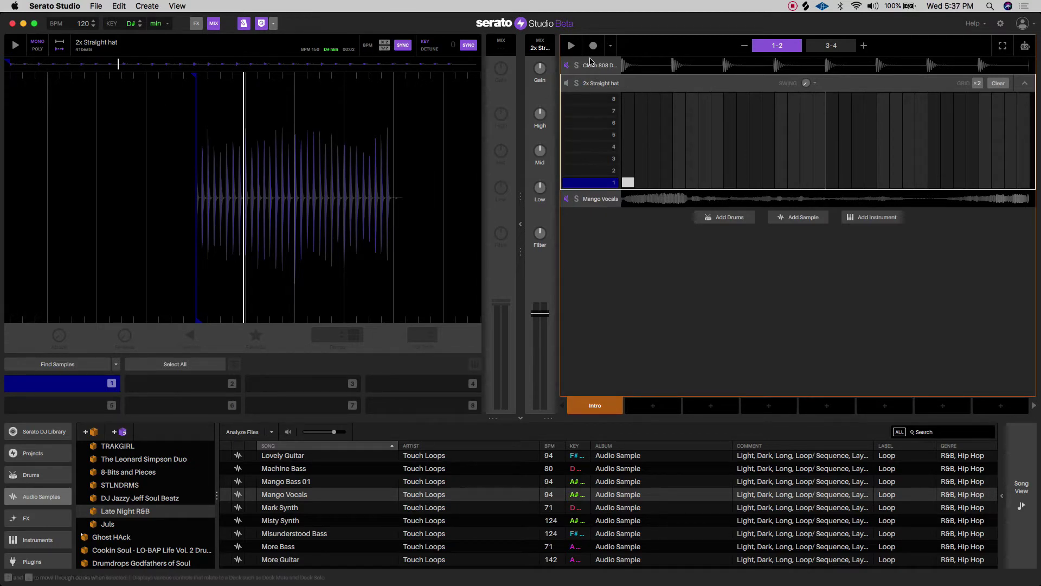
{"action": "left_click", "coordinate": [570, 46]}
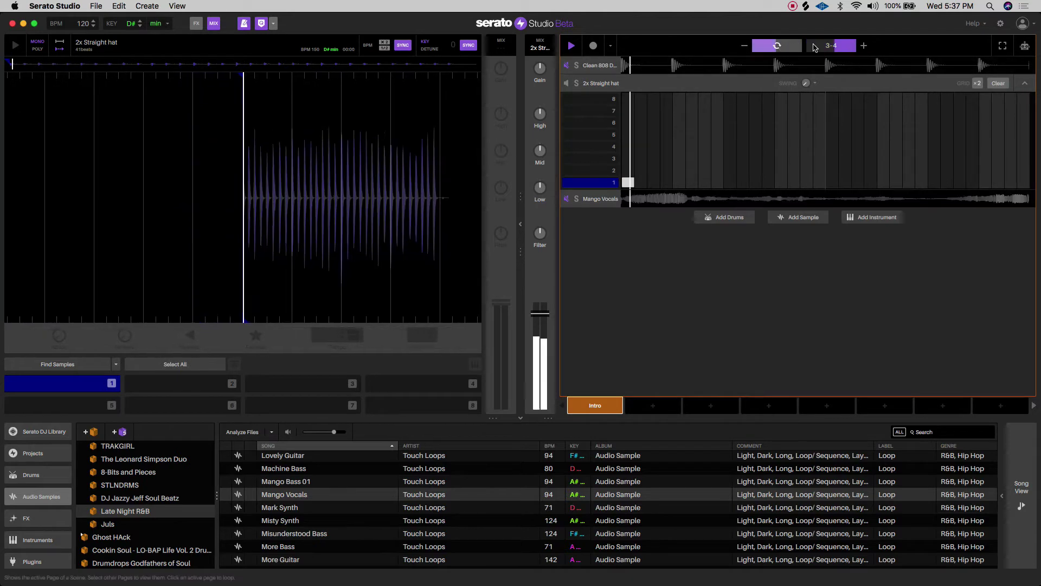
Loop pages 1-2 and 3-4, toggle the first hat step, and unmute and open Clean 808 Drum Kit.
{"action": "left_click", "coordinate": [830, 45]}
{"action": "left_click", "coordinate": [630, 183]}
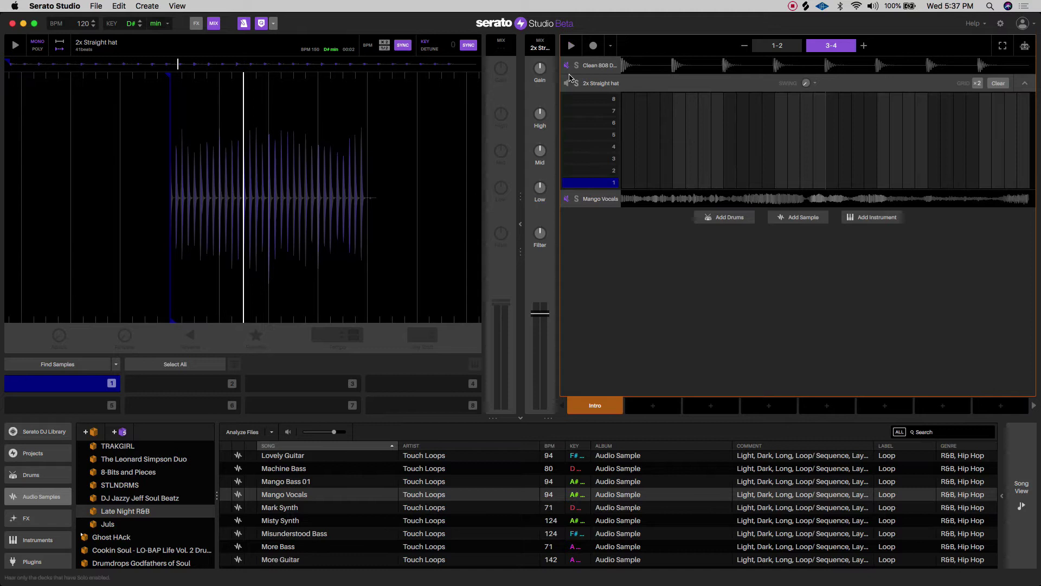
{"action": "left_click", "coordinate": [567, 65]}
{"action": "left_click", "coordinate": [658, 65]}
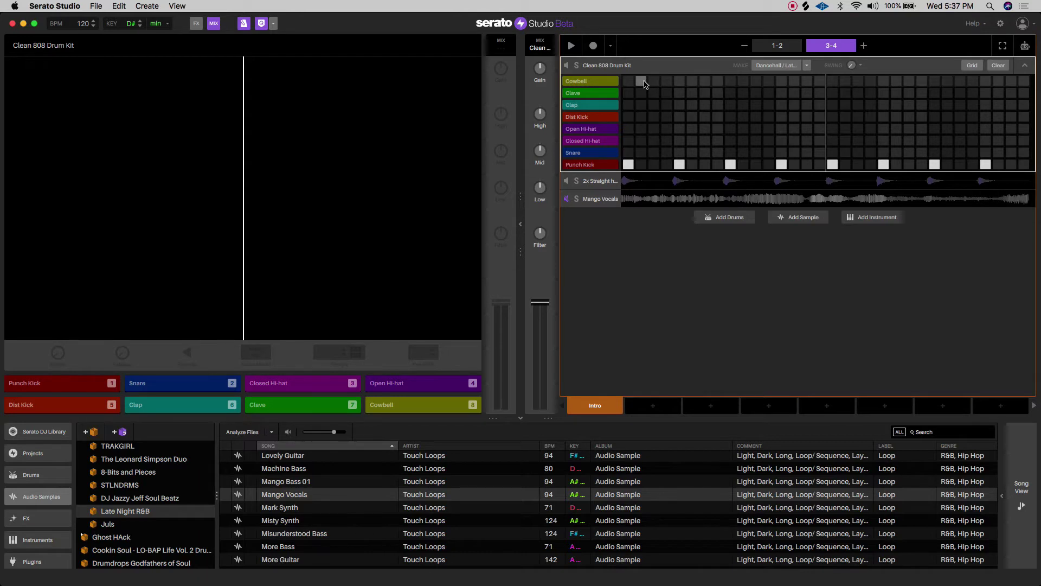
Play and stop the scene, then load Mango Vocals into the deck and mute its track.
{"action": "key", "text": "space"}
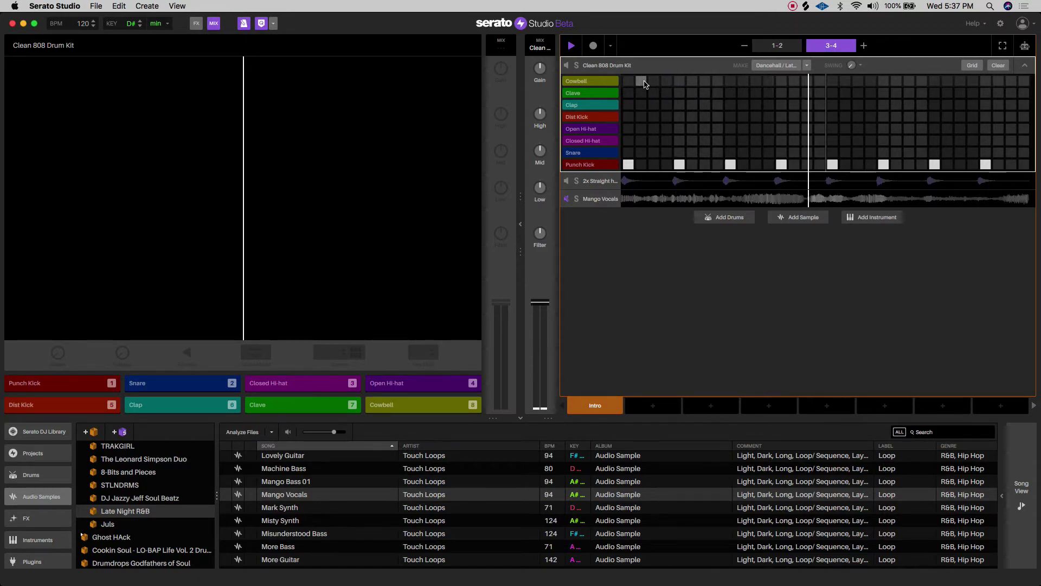
{"action": "key", "text": "space"}
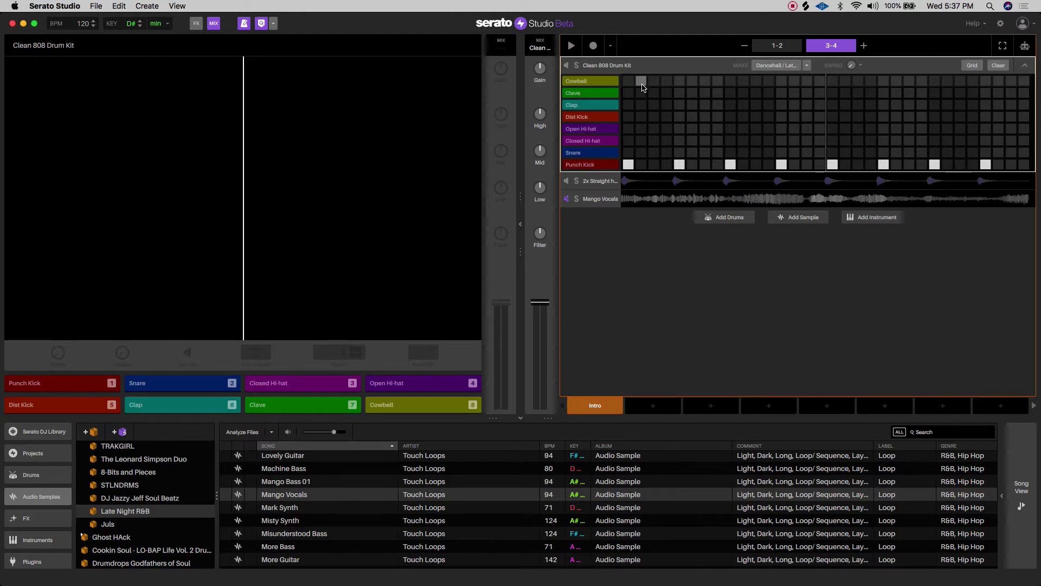
{"action": "left_click", "coordinate": [644, 199]}
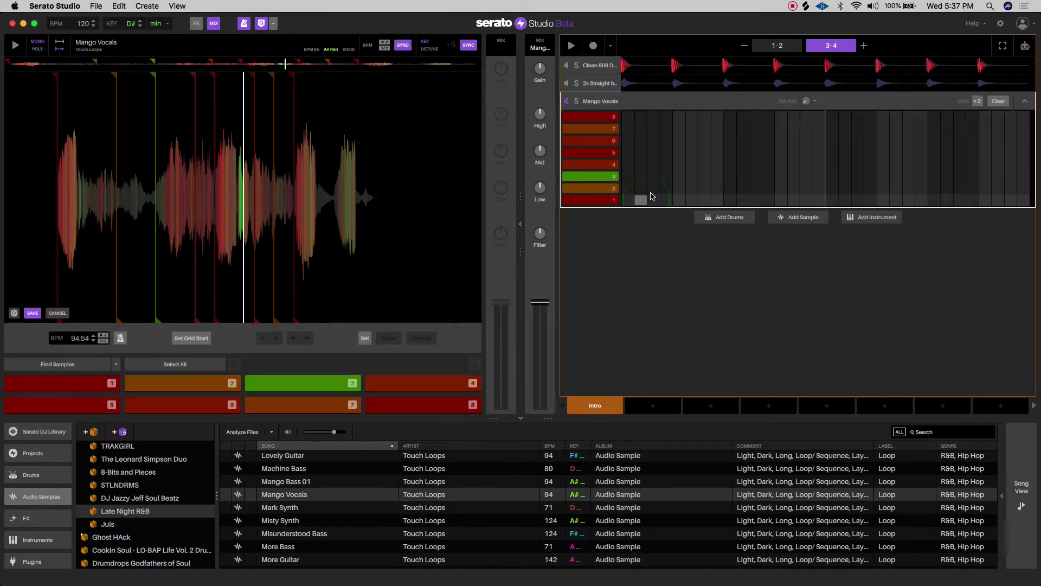
{"action": "left_click", "coordinate": [565, 102]}
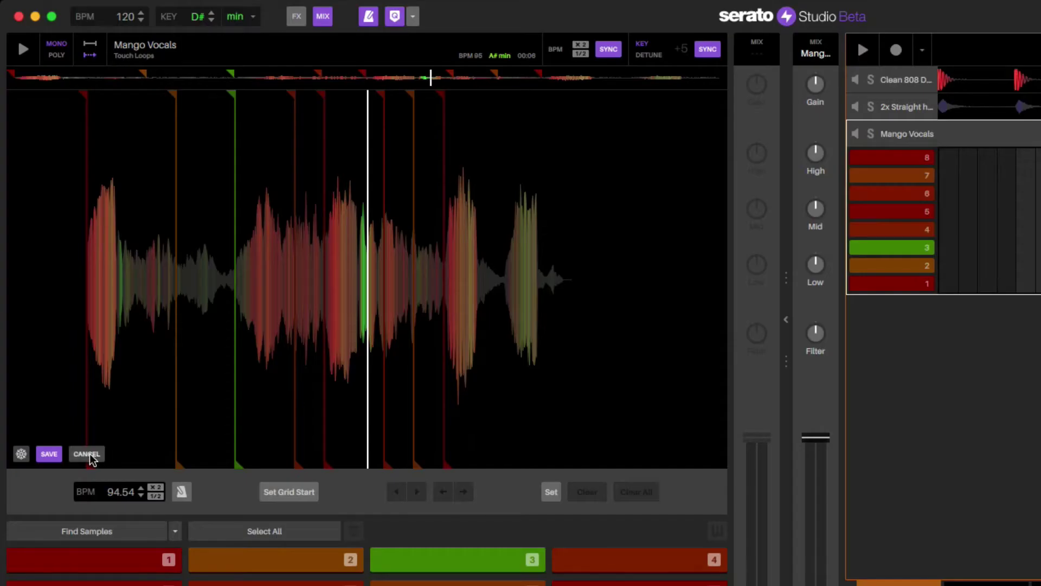
Cancel the Mango Vocals beat-grid edit without saving.
{"action": "left_click", "coordinate": [88, 454]}
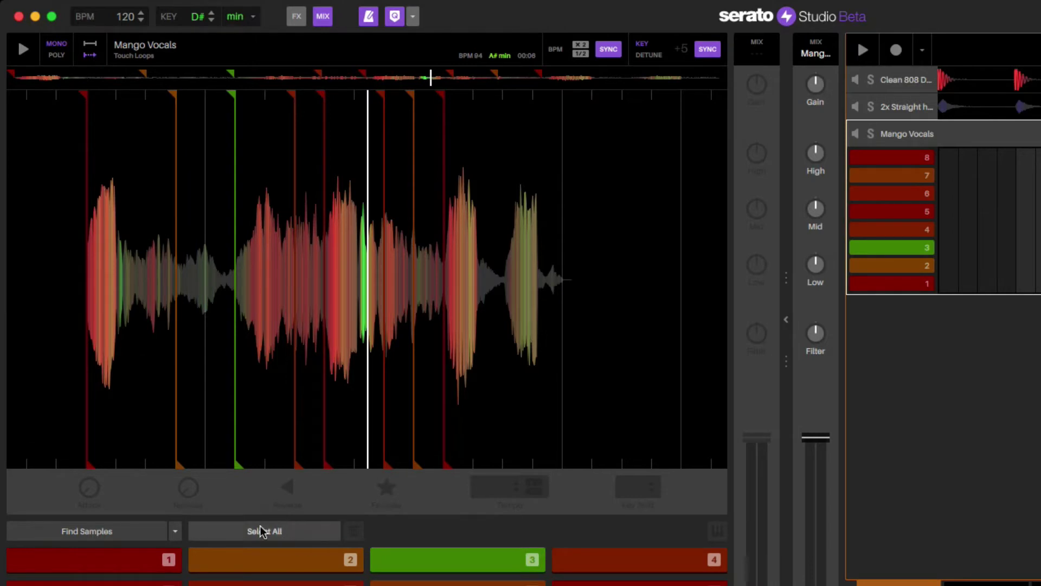
{"action": "left_click", "coordinate": [108, 408]}
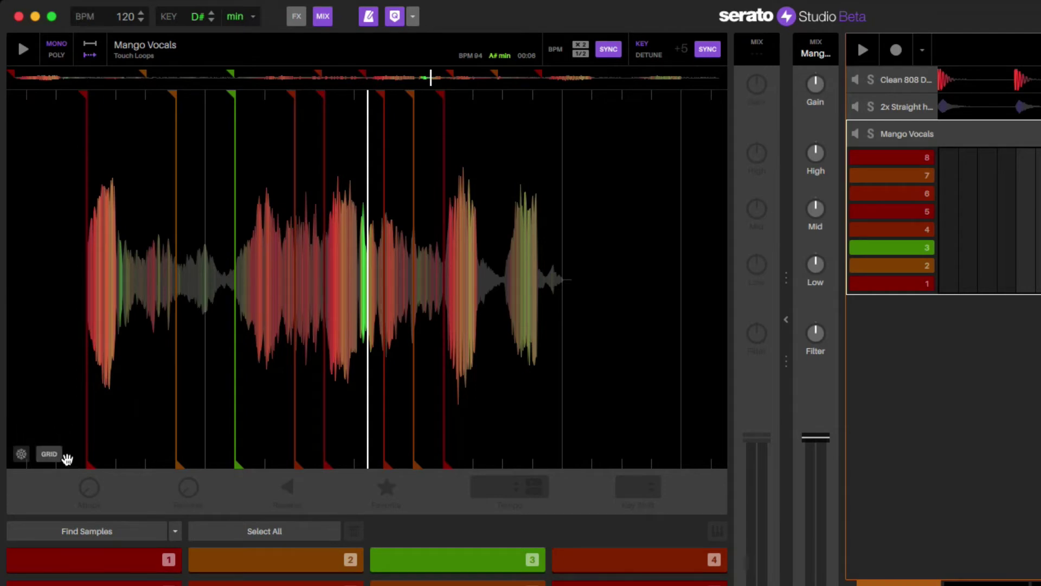
{"action": "left_click", "coordinate": [20, 453]}
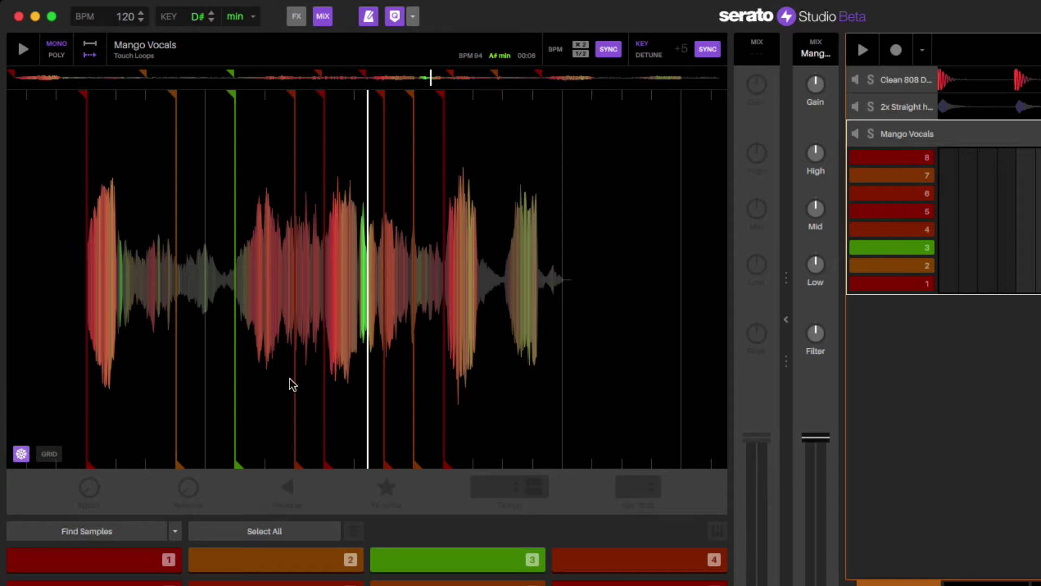
Slide the Mango Vocals waveform slightly left and play the vocal from cue 1.
{"action": "left_click_drag", "start_coordinate": [269, 379], "coordinate": [346, 386]}
{"action": "scroll", "coordinate": [255, 375], "scroll_direction": "up", "scroll_amount": 5}
{"action": "scroll", "coordinate": [345, 385], "scroll_direction": "down", "scroll_amount": 5}
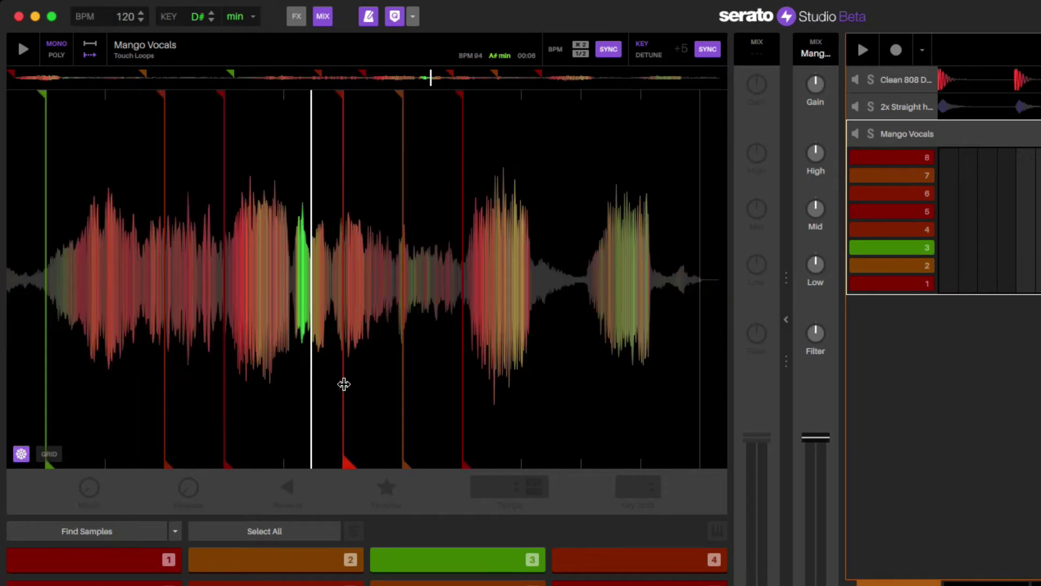
{"action": "key", "text": "1"}
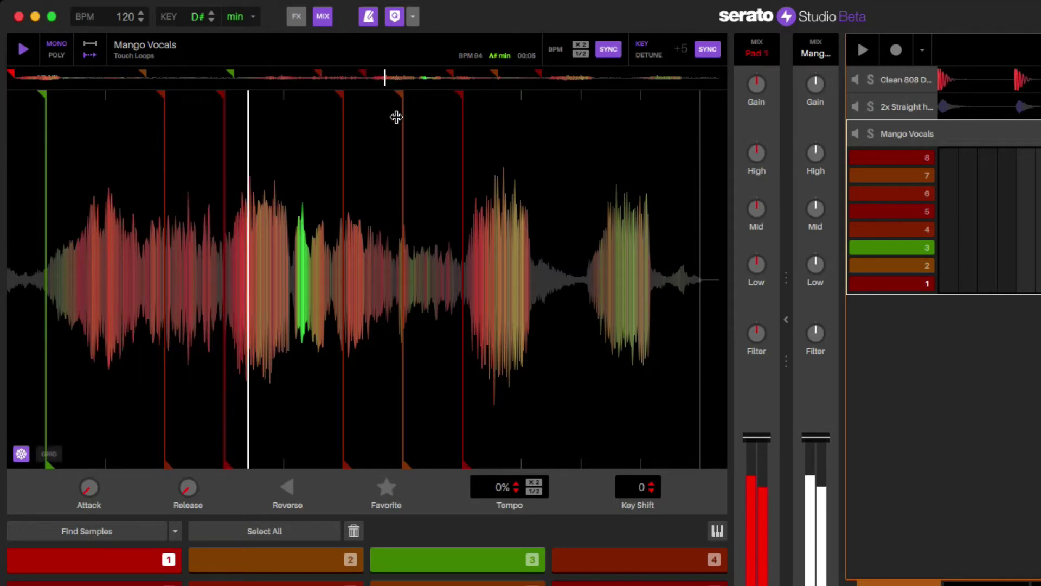
{"action": "left_click", "coordinate": [21, 454]}
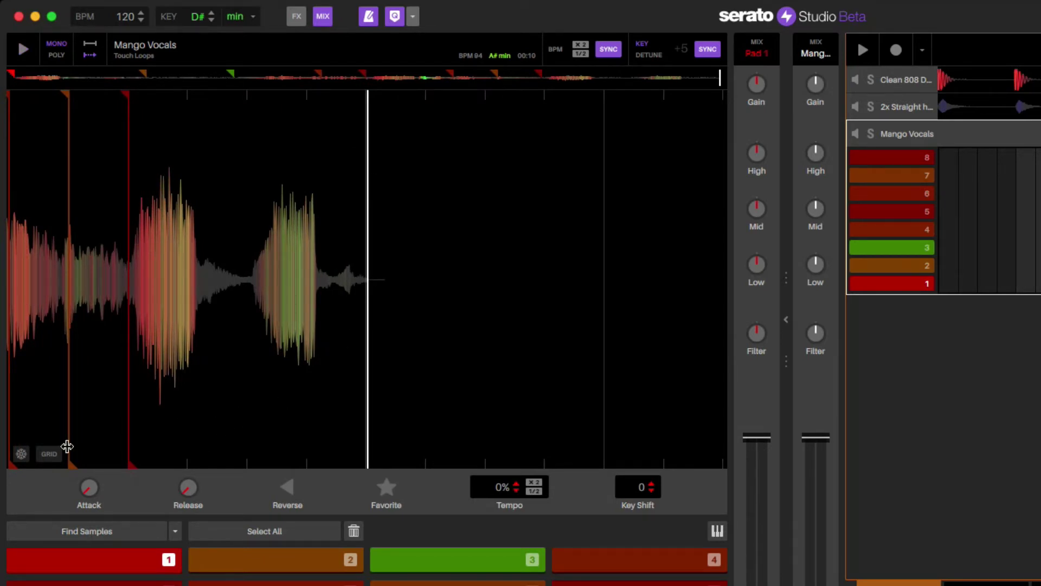
Re-enter Mango Vocals grid editing, jump to the sample start, and Clear All grid markers.
{"action": "left_click", "coordinate": [49, 454]}
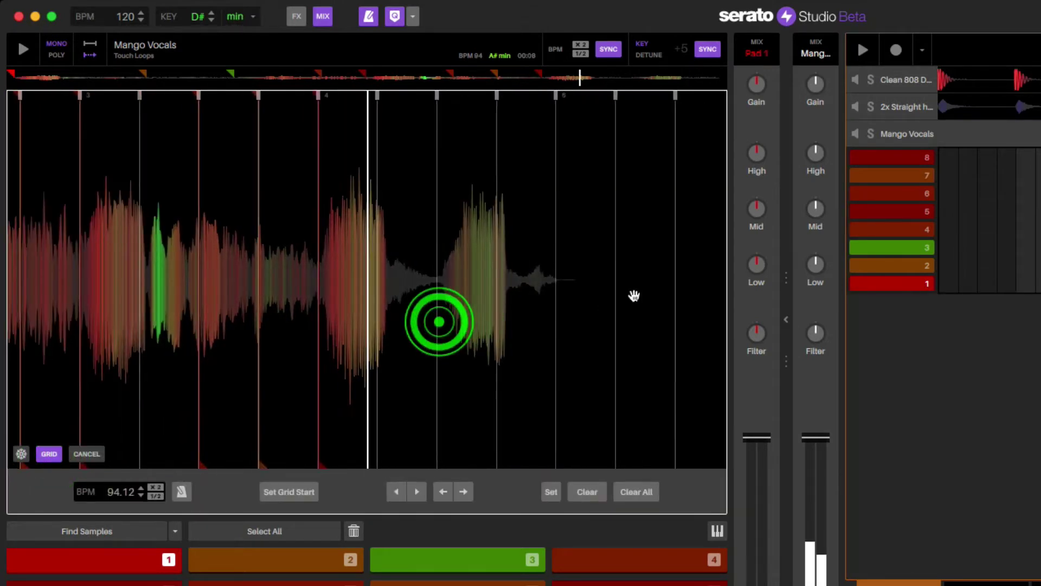
{"action": "left_click", "coordinate": [236, 416]}
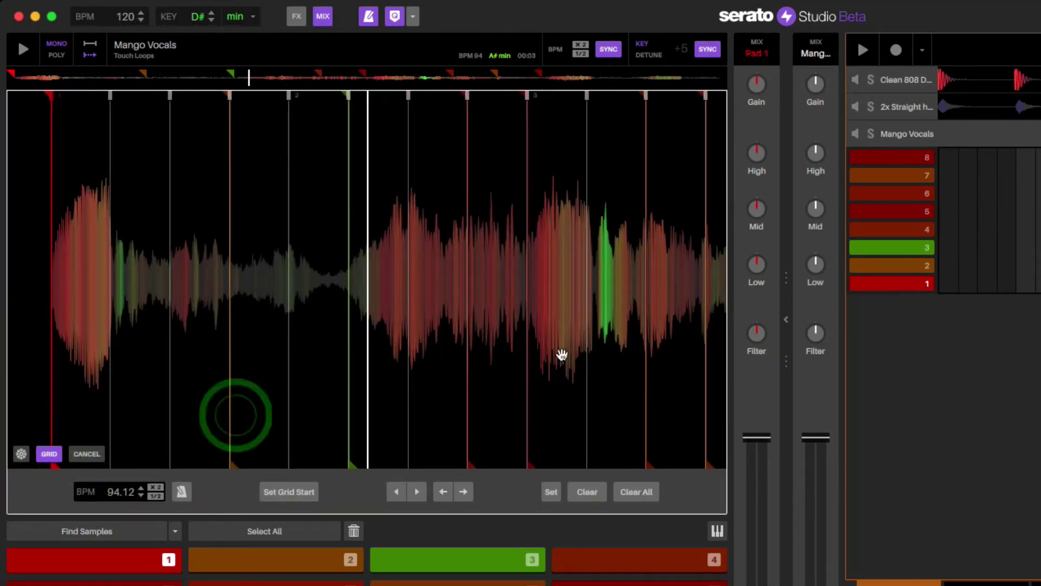
{"action": "left_click", "coordinate": [259, 410]}
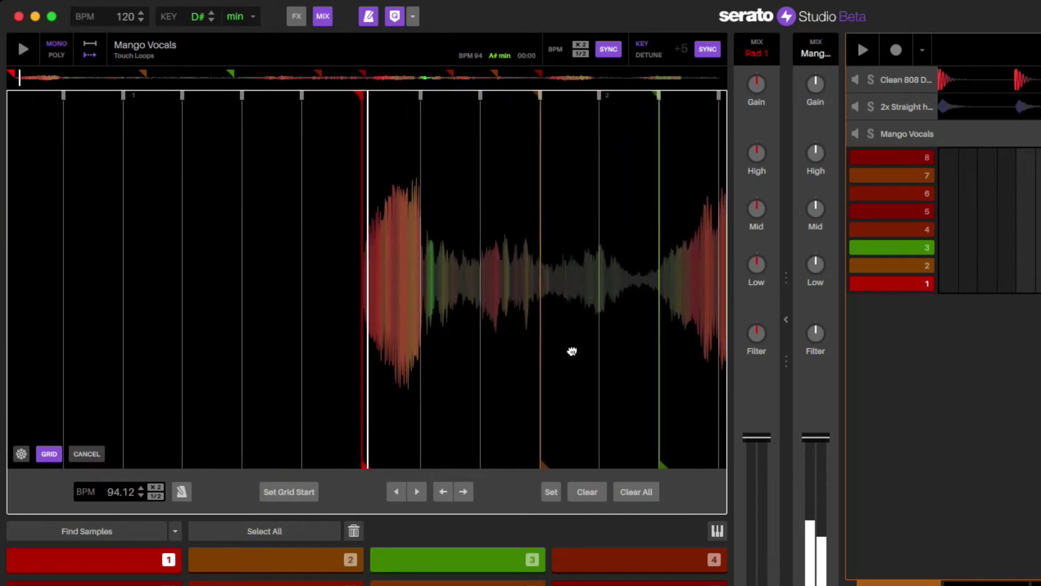
{"action": "left_click_drag", "start_coordinate": [573, 351], "coordinate": [578, 351]}
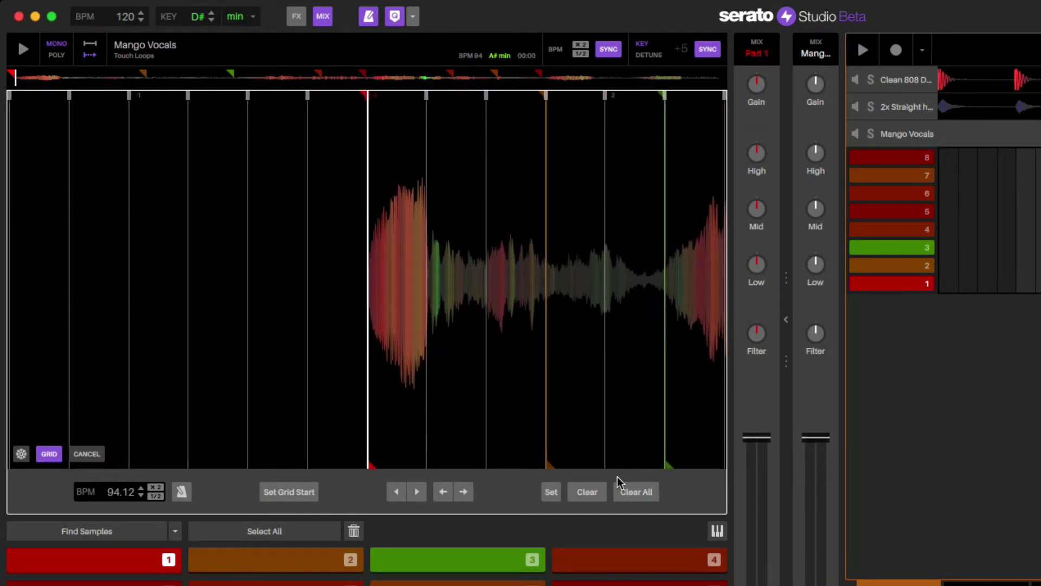
{"action": "left_click", "coordinate": [622, 492]}
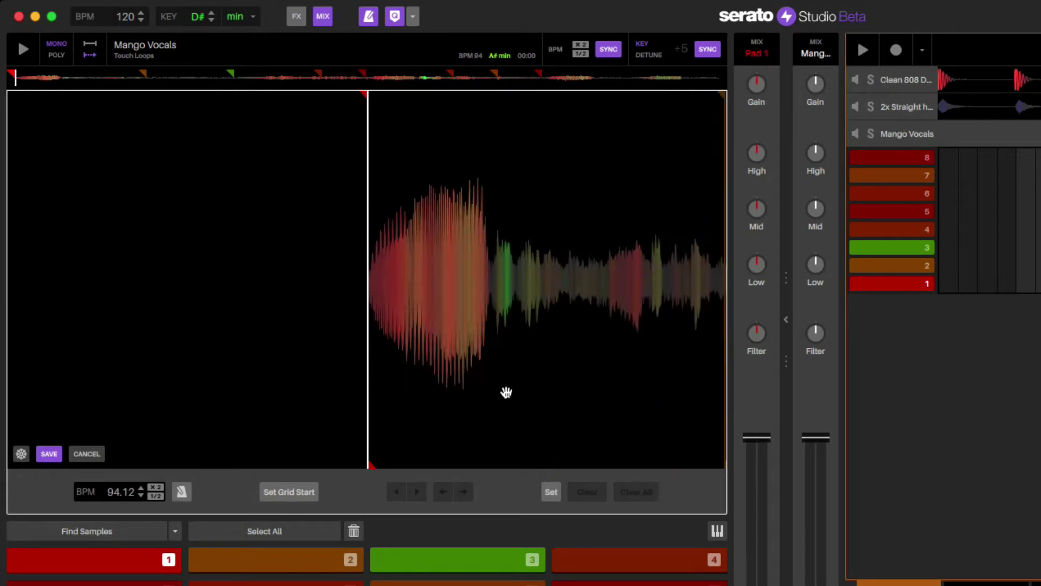
Zoom the waveform and play then stop the vocal to hear its hits.
{"action": "scroll", "coordinate": [498, 396], "scroll_direction": "down", "scroll_amount": 3}
{"action": "scroll", "coordinate": [390, 416], "scroll_direction": "up", "scroll_amount": 3}
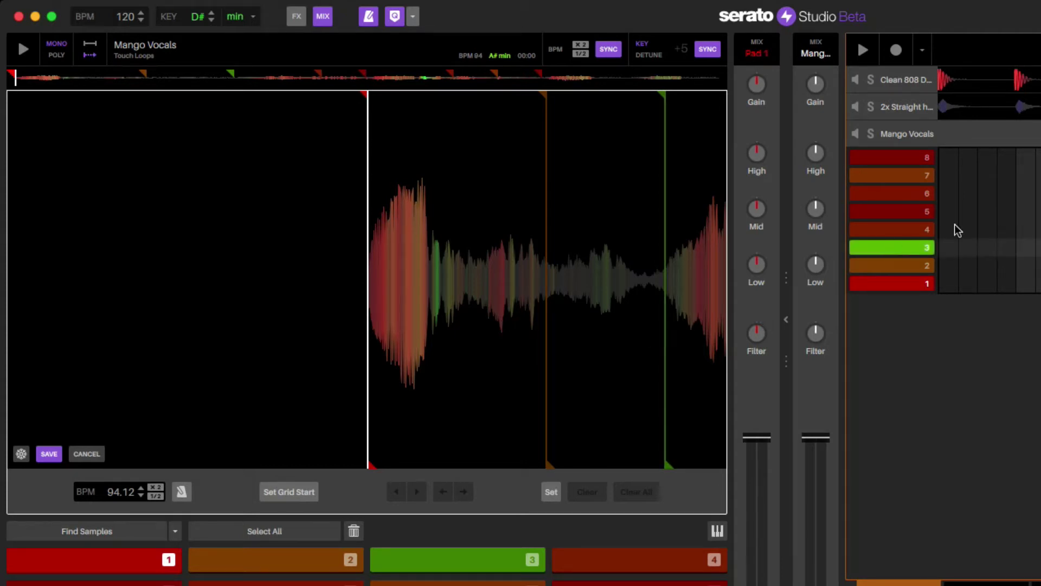
{"action": "key", "text": "space"}
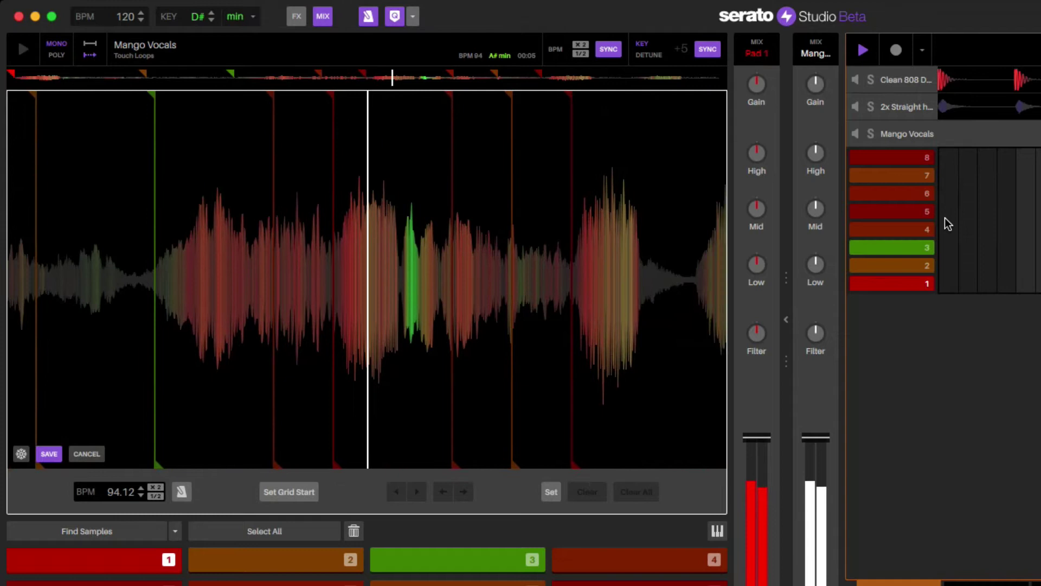
{"action": "key", "text": "space"}
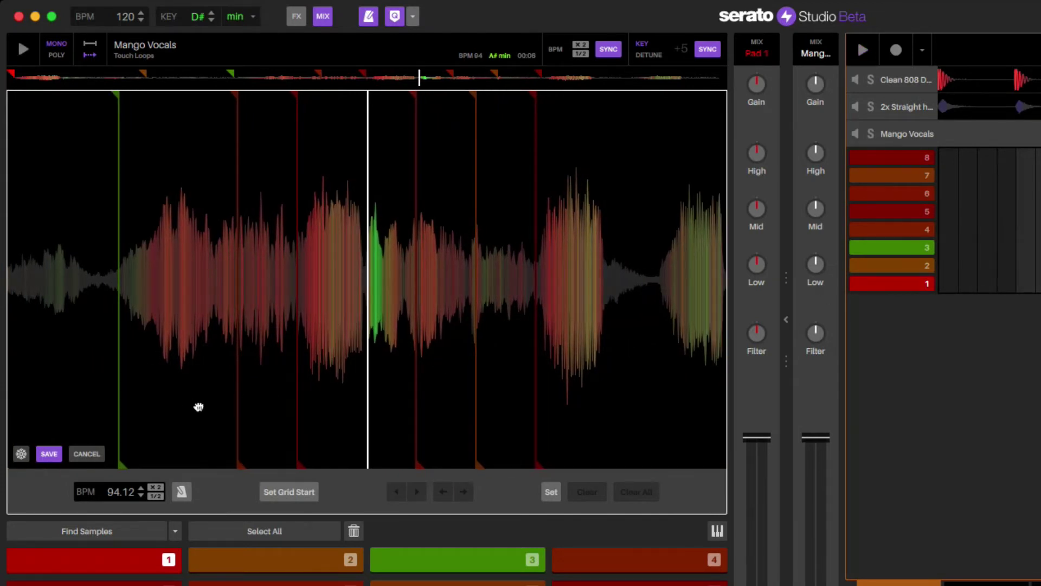
Line the sample start and first vocal hit up with the playhead.
{"action": "left_click_drag", "start_coordinate": [193, 406], "coordinate": [677, 391]}
{"action": "left_click_drag", "start_coordinate": [419, 422], "coordinate": [493, 414]}
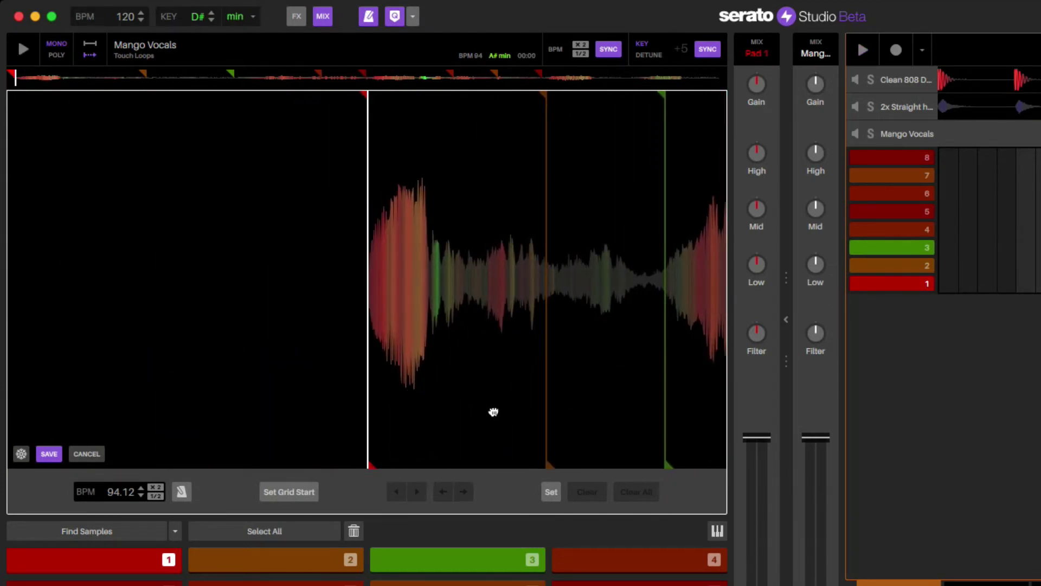
{"action": "scroll", "coordinate": [476, 413], "scroll_direction": "up", "scroll_amount": 2}
{"action": "scroll", "coordinate": [475, 414], "scroll_direction": "up", "scroll_amount": 2}
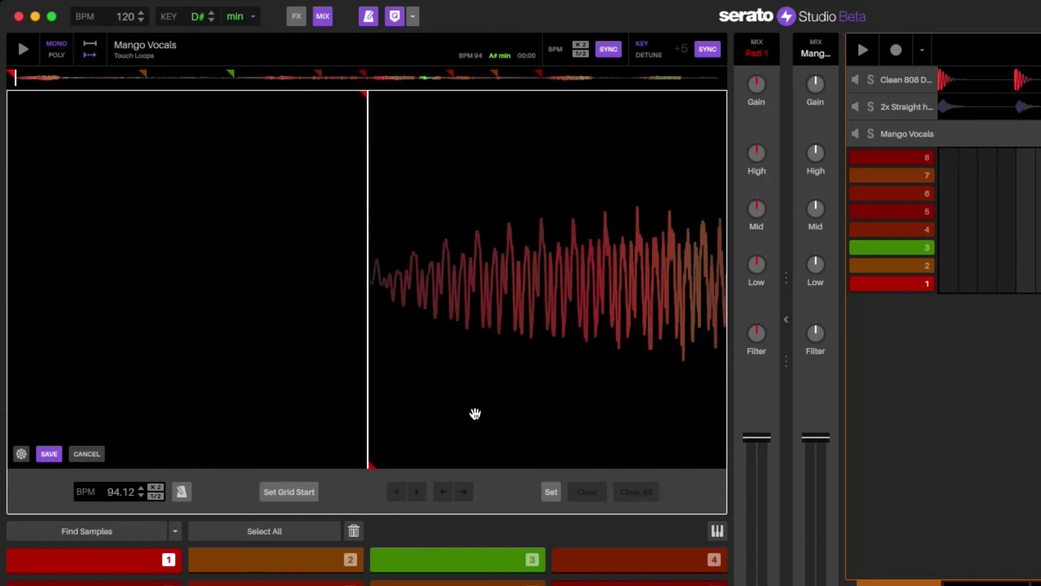
{"action": "scroll", "coordinate": [482, 413], "scroll_direction": "down", "scroll_amount": 3}
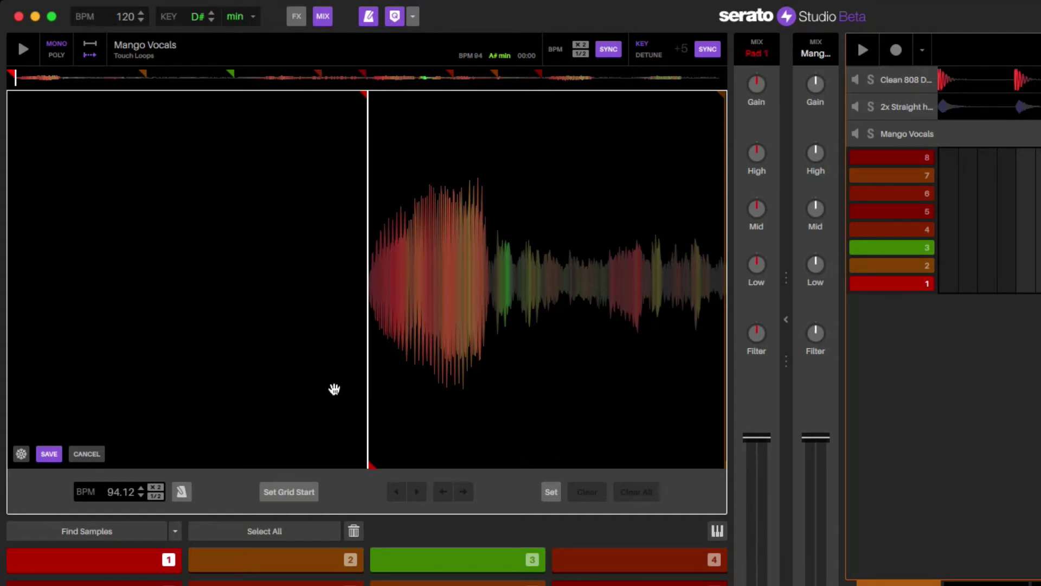
{"action": "scroll", "coordinate": [334, 389], "scroll_direction": "up", "scroll_amount": 3}
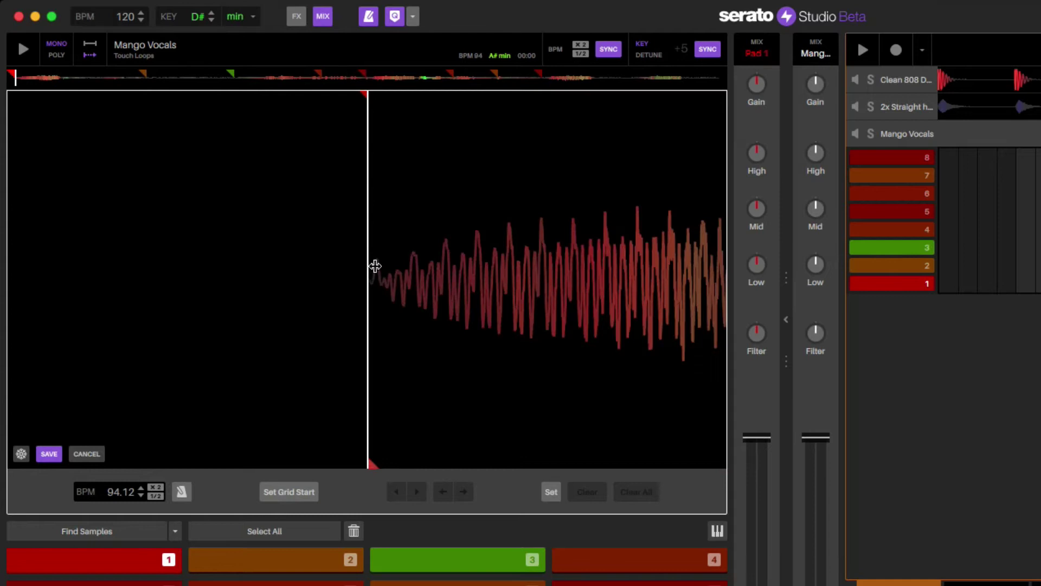
{"action": "scroll", "coordinate": [428, 341], "scroll_direction": "down", "scroll_amount": 4}
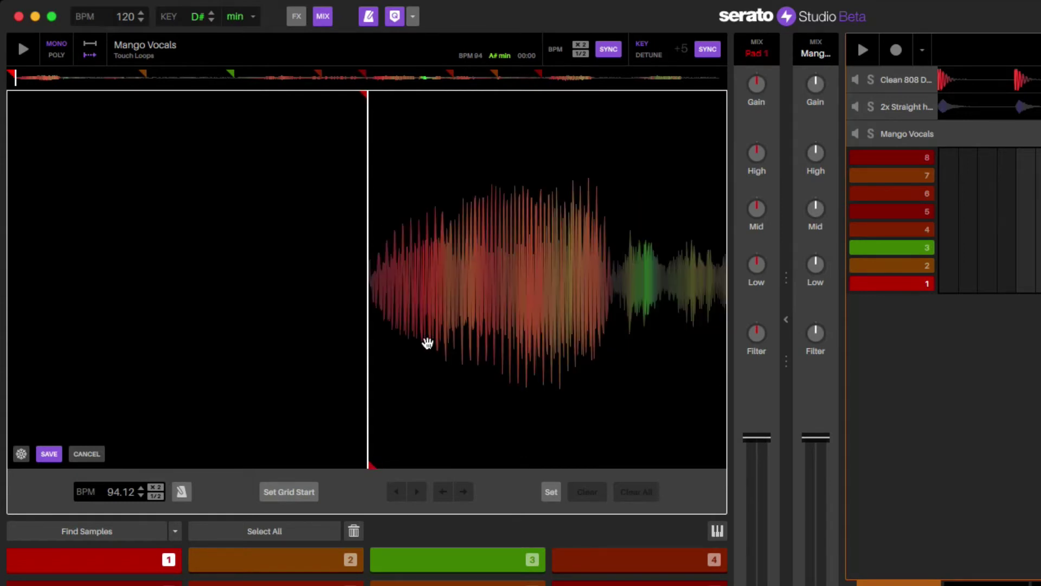
{"action": "left_click", "coordinate": [434, 291]}
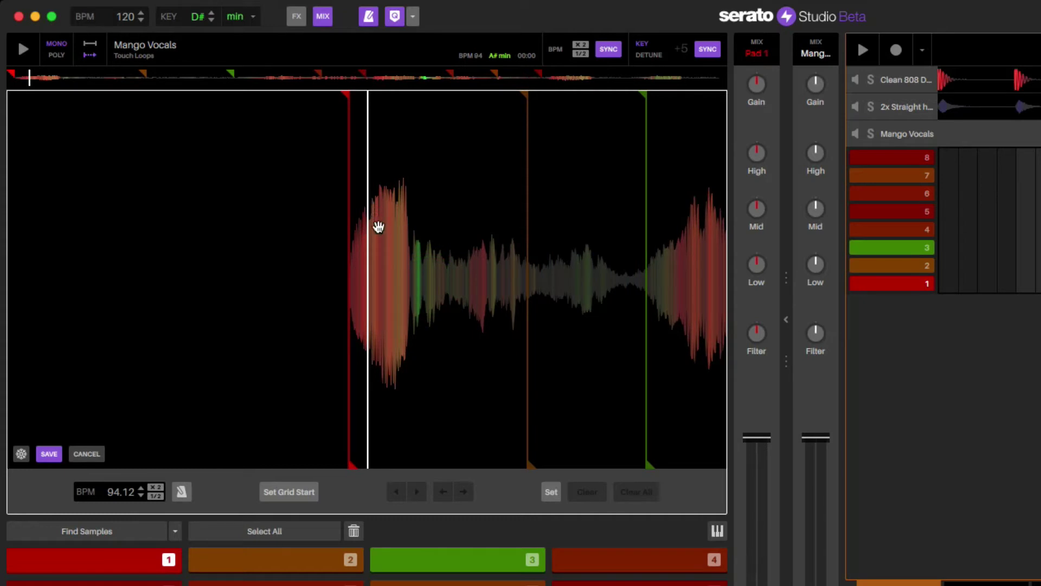
{"action": "left_click_drag", "start_coordinate": [389, 248], "coordinate": [410, 245]}
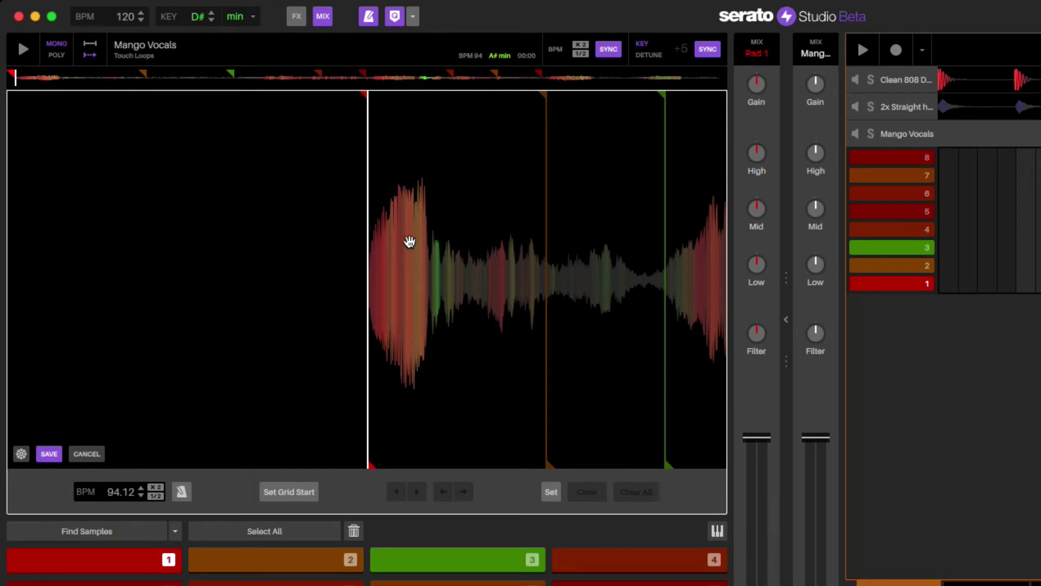
{"action": "left_click_drag", "start_coordinate": [455, 271], "coordinate": [382, 266]}
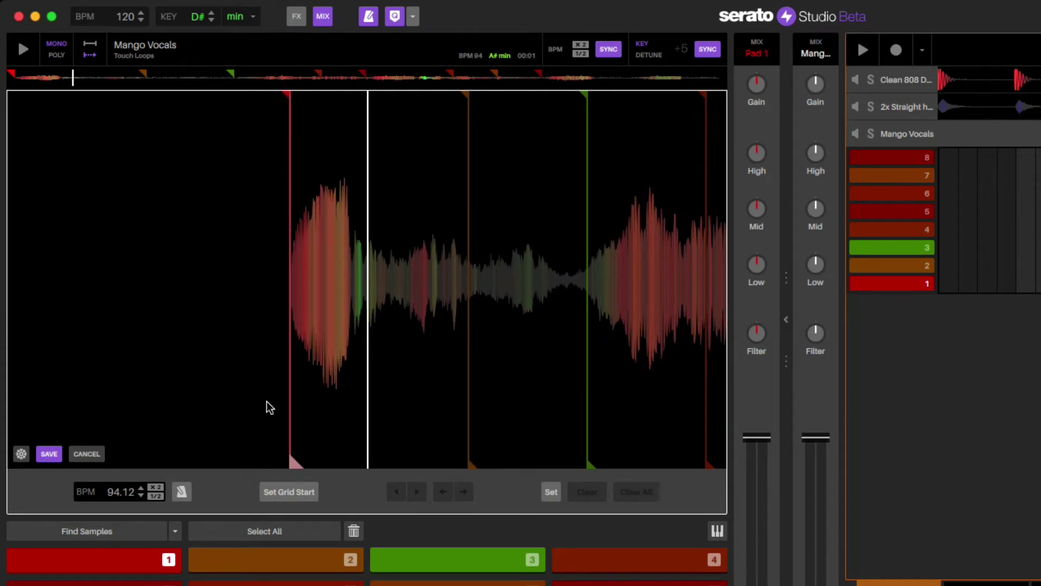
Anchor a beat-grid marker at the playhead and play the sample to check it.
{"action": "left_click", "coordinate": [548, 491]}
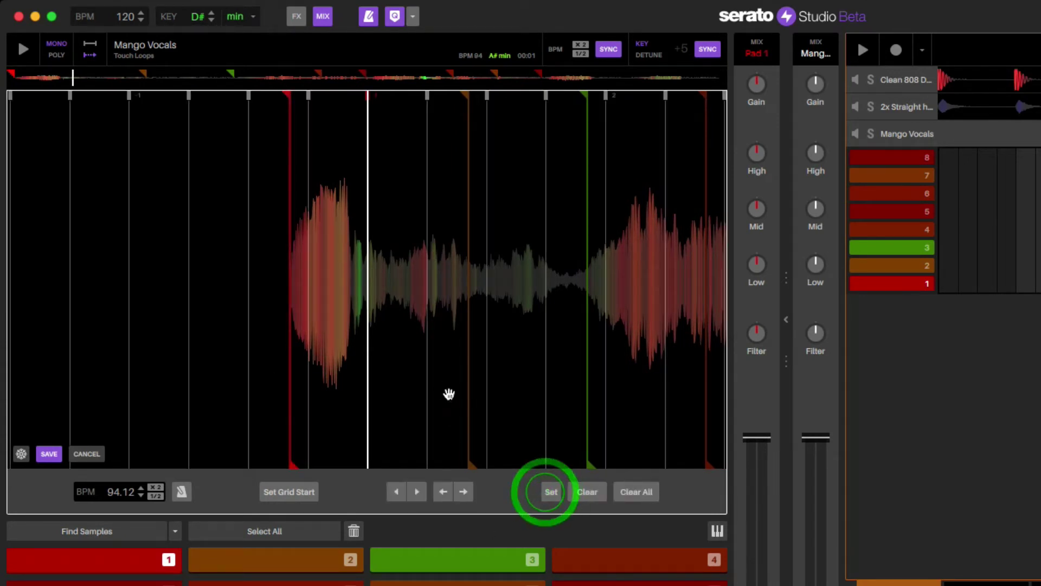
{"action": "left_click", "coordinate": [376, 96]}
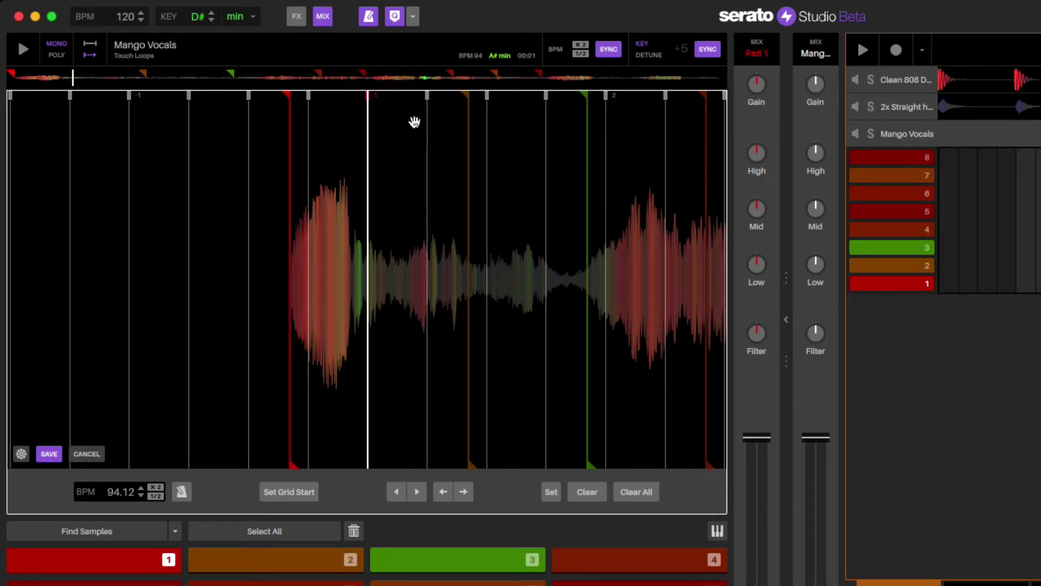
{"action": "key", "text": "space"}
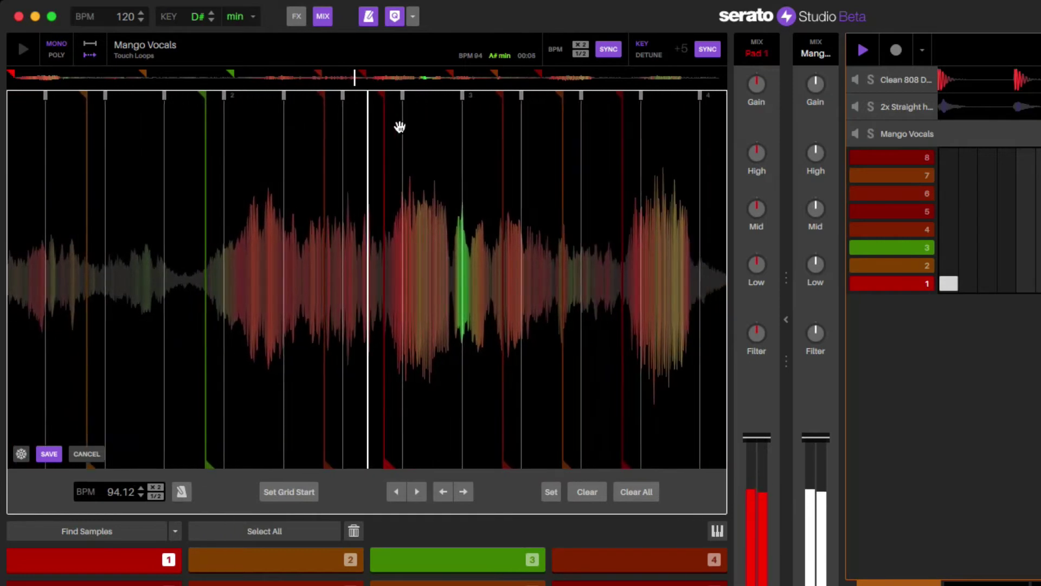
{"action": "key", "text": "space"}
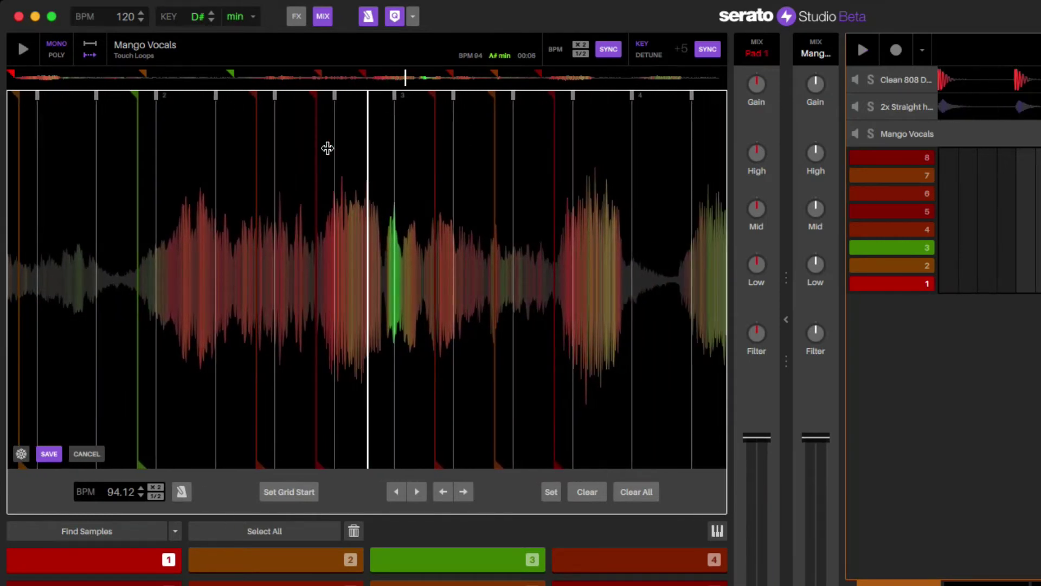
Delete the beat grid and bring the sample start back to 00:00.
{"action": "left_click", "coordinate": [190, 180]}
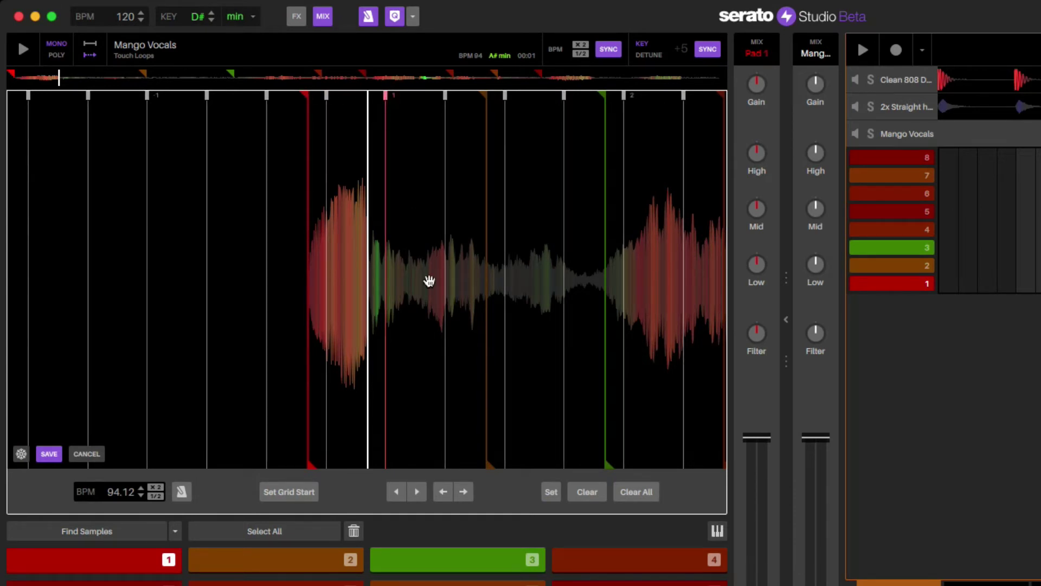
{"action": "key", "text": "Delete"}
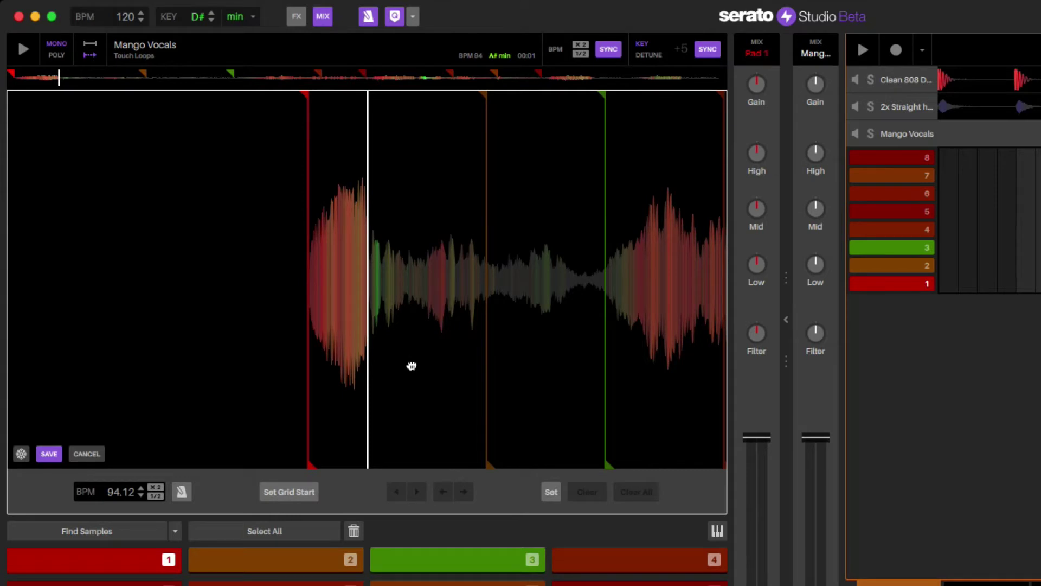
{"action": "left_click_drag", "start_coordinate": [412, 366], "coordinate": [473, 363]}
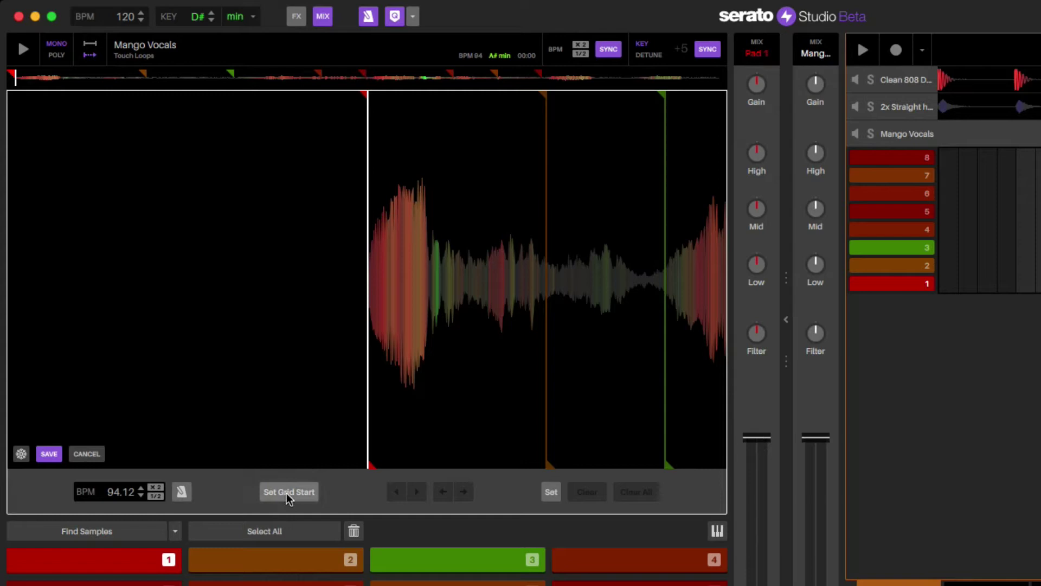
Set the grid start on the vocal's opening hit, realign at 00:00, and play to check alignment.
{"action": "scroll", "coordinate": [285, 407], "scroll_direction": "up", "scroll_amount": 6}
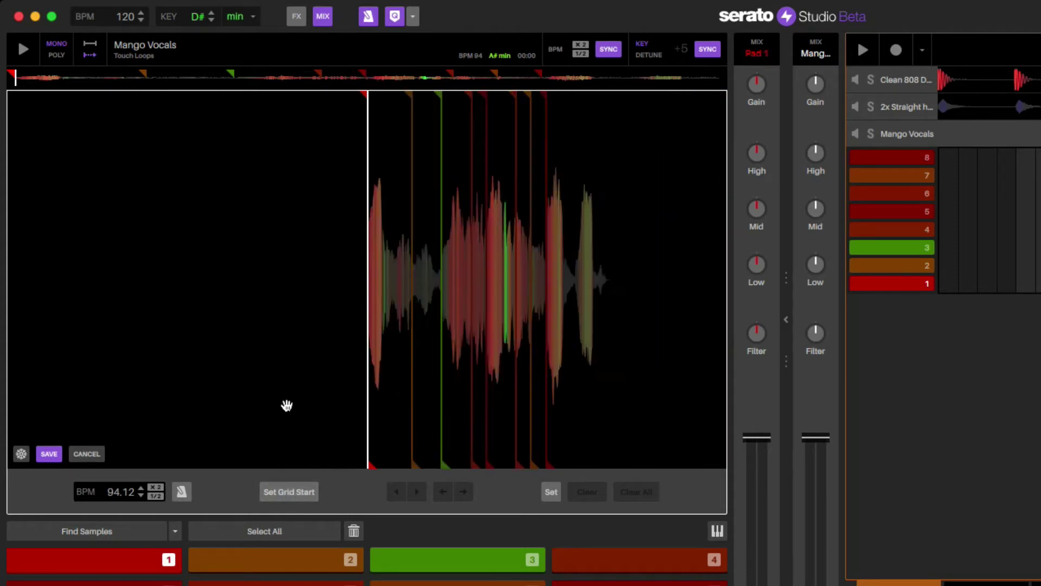
{"action": "left_click", "coordinate": [286, 493]}
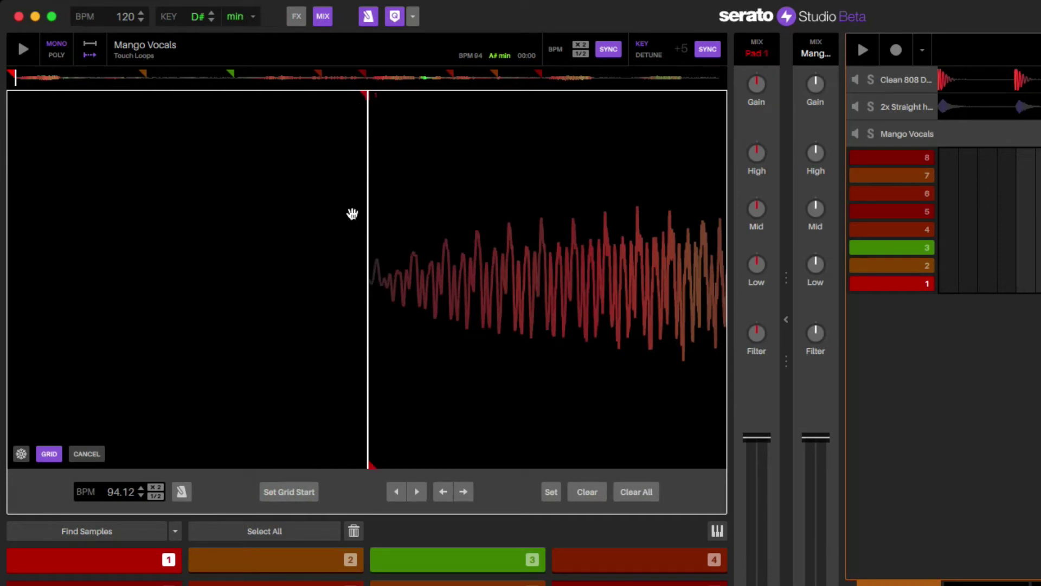
{"action": "scroll", "coordinate": [450, 272], "scroll_direction": "down", "scroll_amount": 5}
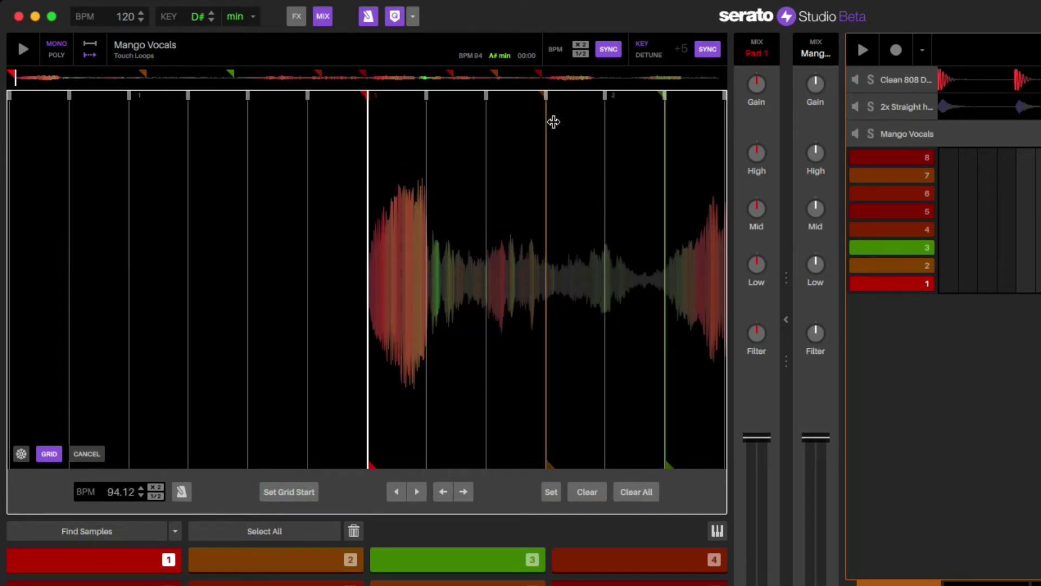
{"action": "left_click_drag", "start_coordinate": [641, 120], "coordinate": [551, 119]}
{"action": "left_click_drag", "start_coordinate": [602, 144], "coordinate": [706, 139]}
{"action": "key", "text": "space"}
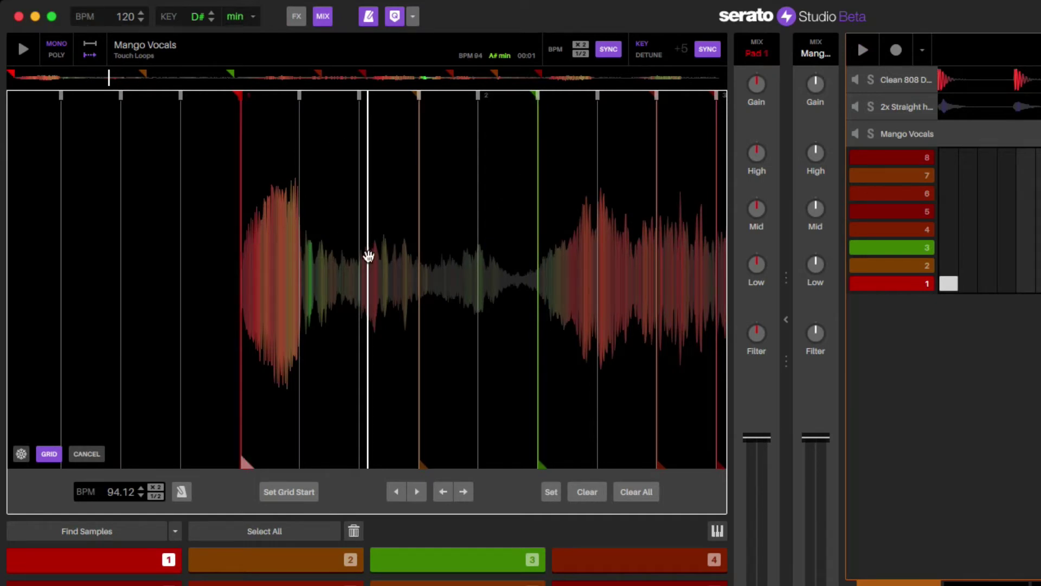
Align the bar 2 line to a later vocal hit and add a grid marker, retuning to 94.29 BPM.
{"action": "key", "text": "space"}
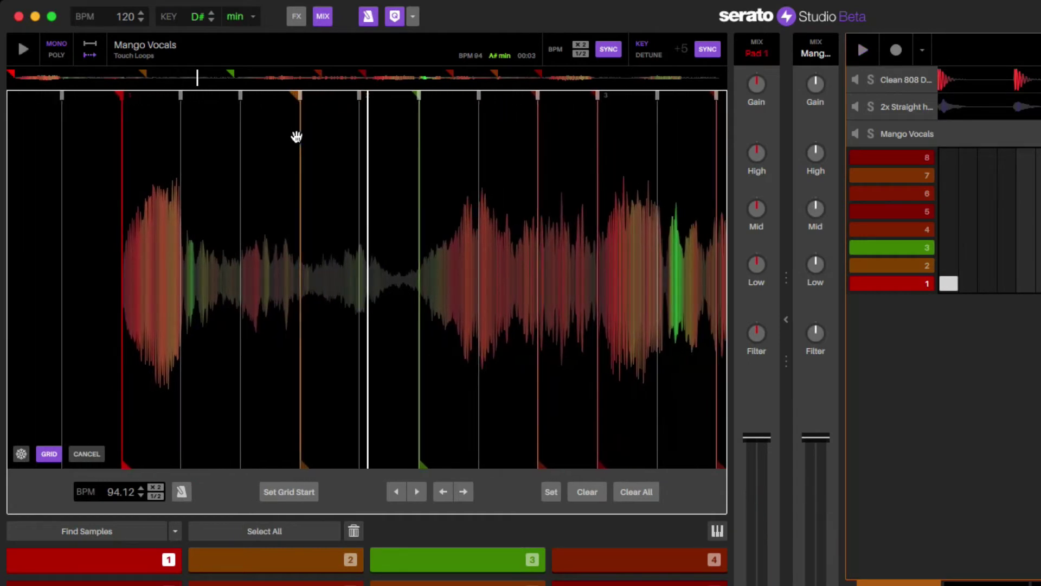
{"action": "left_click", "coordinate": [400, 166]}
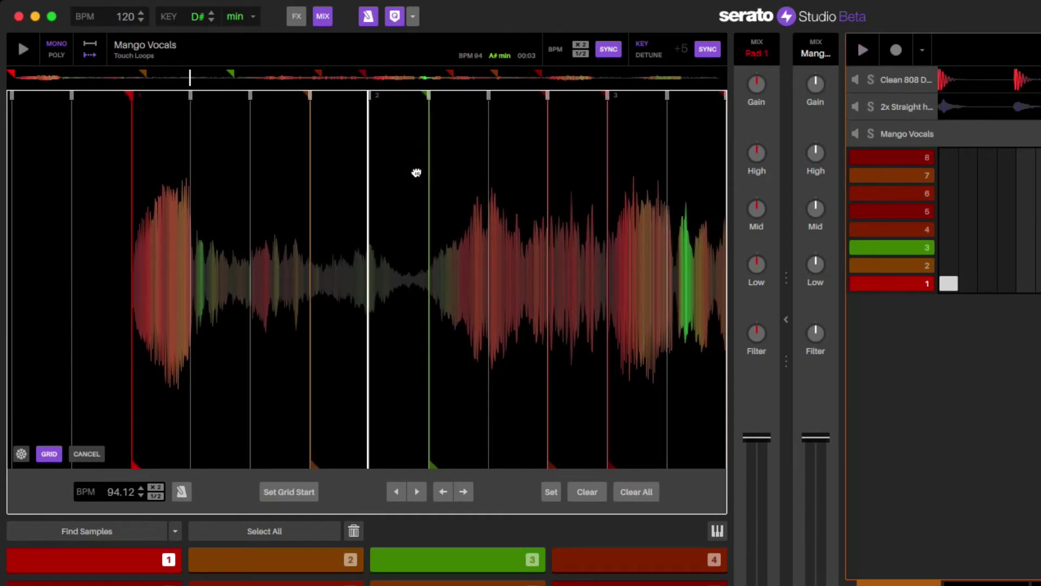
{"action": "scroll", "coordinate": [369, 205], "scroll_direction": "down", "scroll_amount": 3}
{"action": "scroll", "coordinate": [369, 205], "scroll_direction": "up", "scroll_amount": 5}
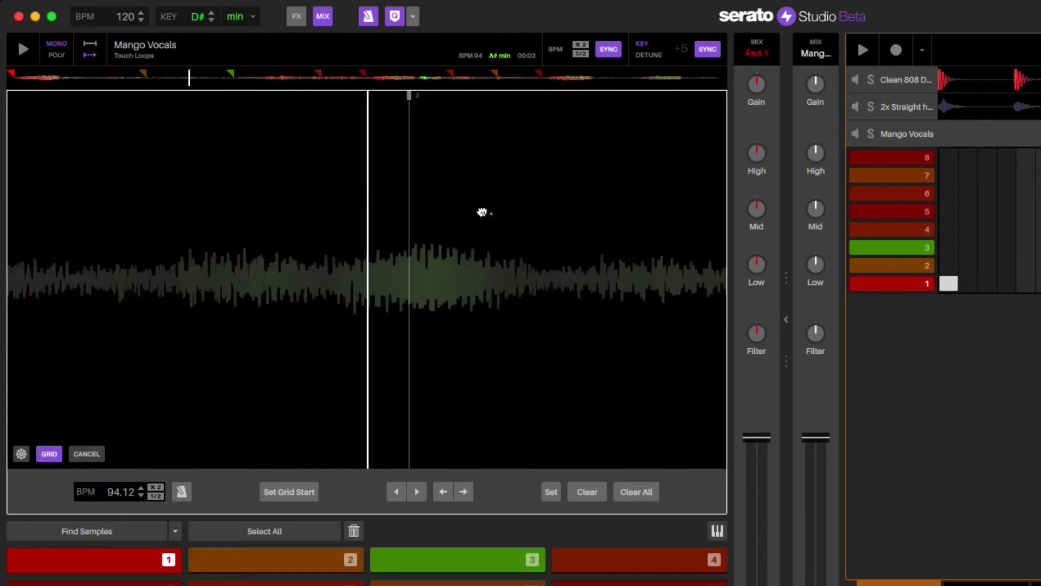
{"action": "left_click_drag", "start_coordinate": [488, 213], "coordinate": [454, 210]}
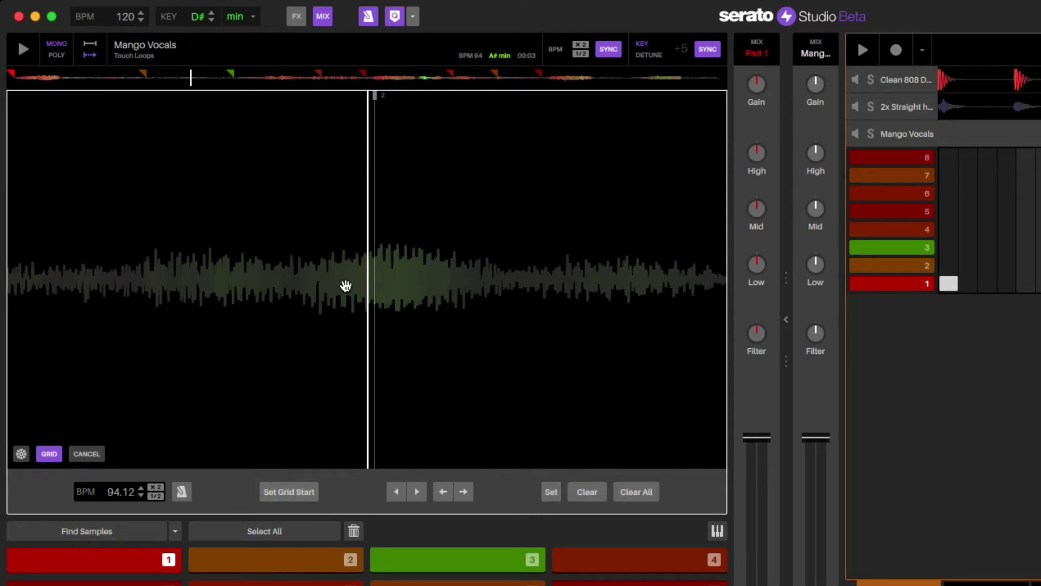
{"action": "left_click", "coordinate": [550, 492]}
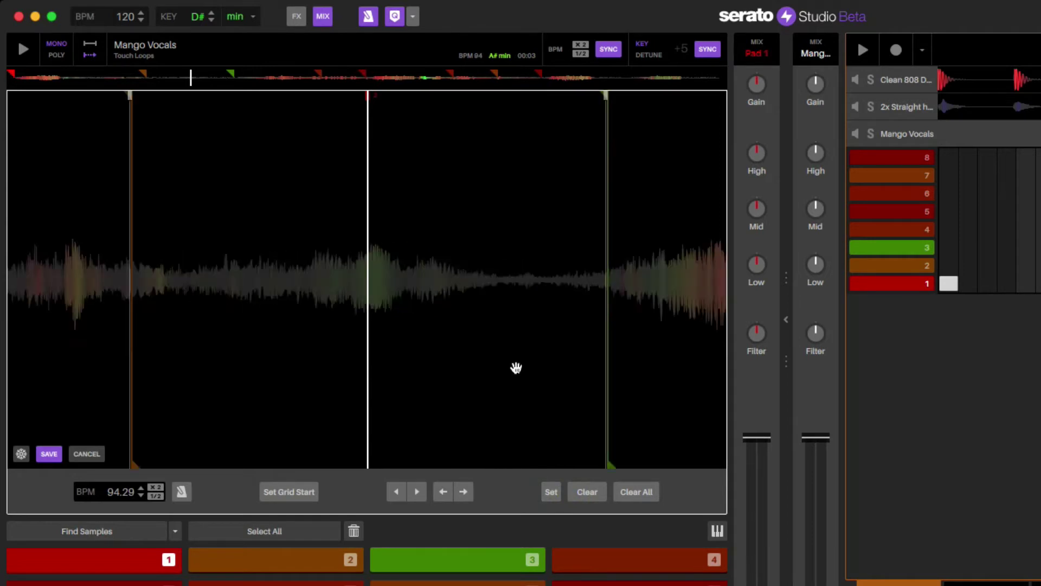
{"action": "scroll", "coordinate": [518, 367], "scroll_direction": "down", "scroll_amount": 4}
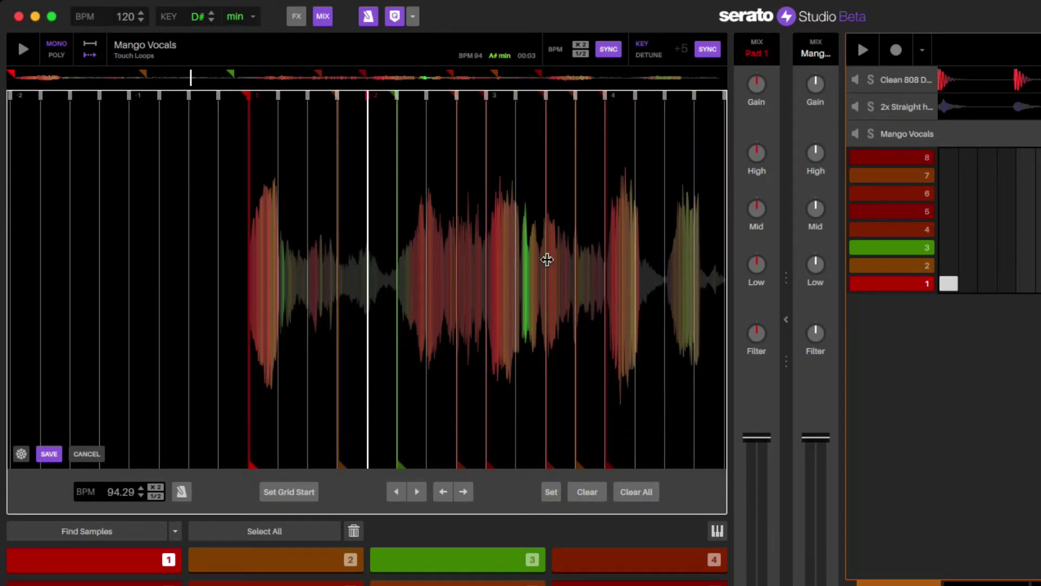
Play Mango Vocals against the 94.29 BPM grid, zooming in and scrubbing back over the vocal hits.
{"action": "key", "text": "space"}
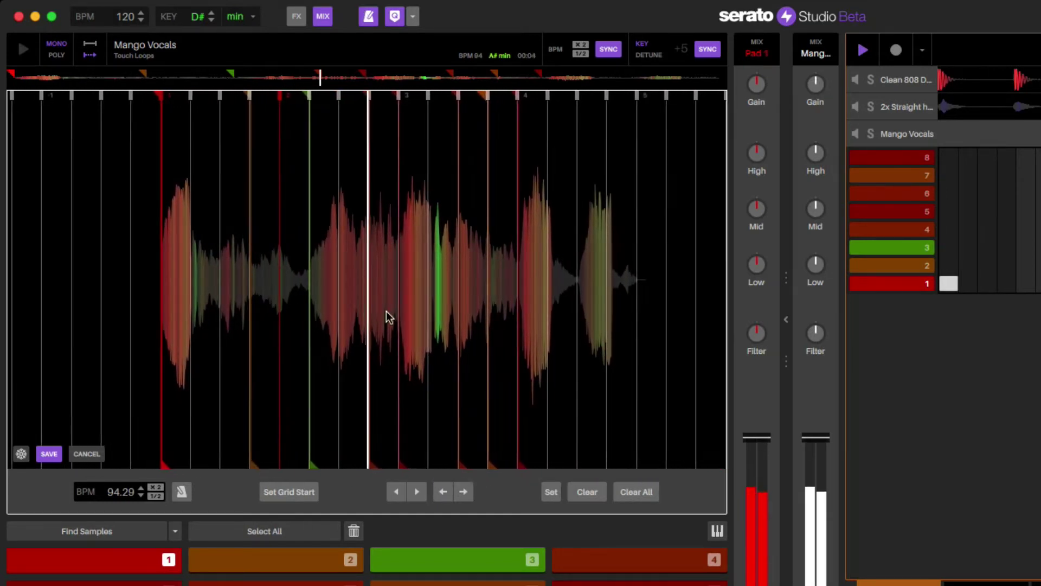
{"action": "scroll", "coordinate": [322, 272], "scroll_direction": "up", "scroll_amount": 4}
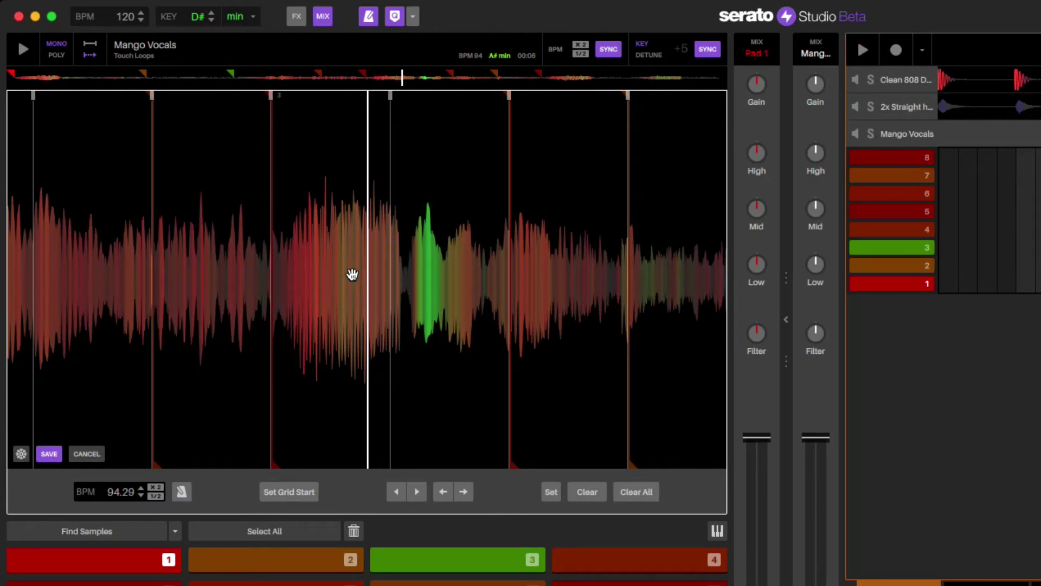
{"action": "key", "text": "space"}
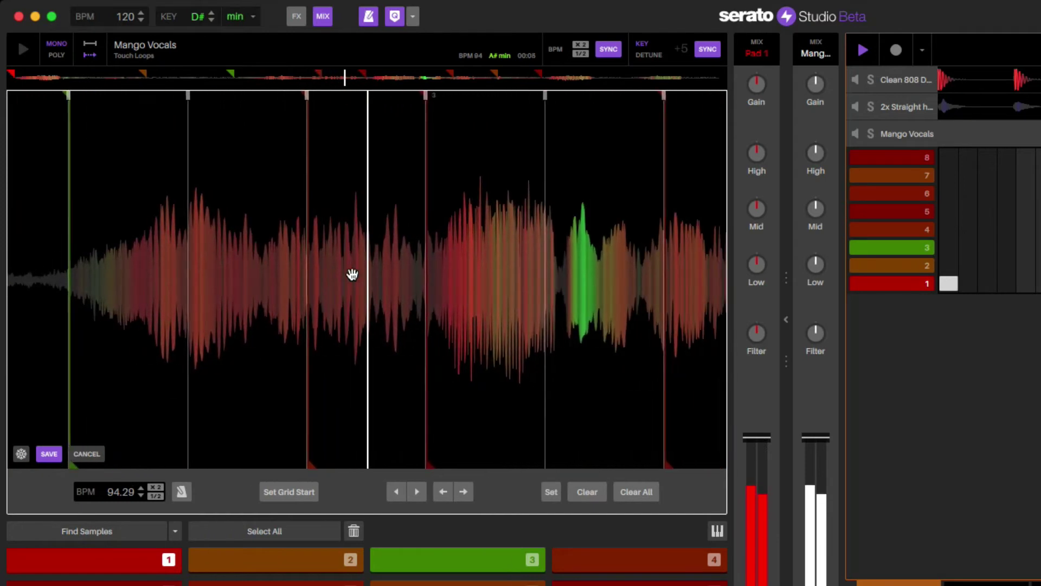
{"action": "left_click_drag", "start_coordinate": [409, 221], "coordinate": [457, 213]}
{"action": "left_click", "coordinate": [449, 236]}
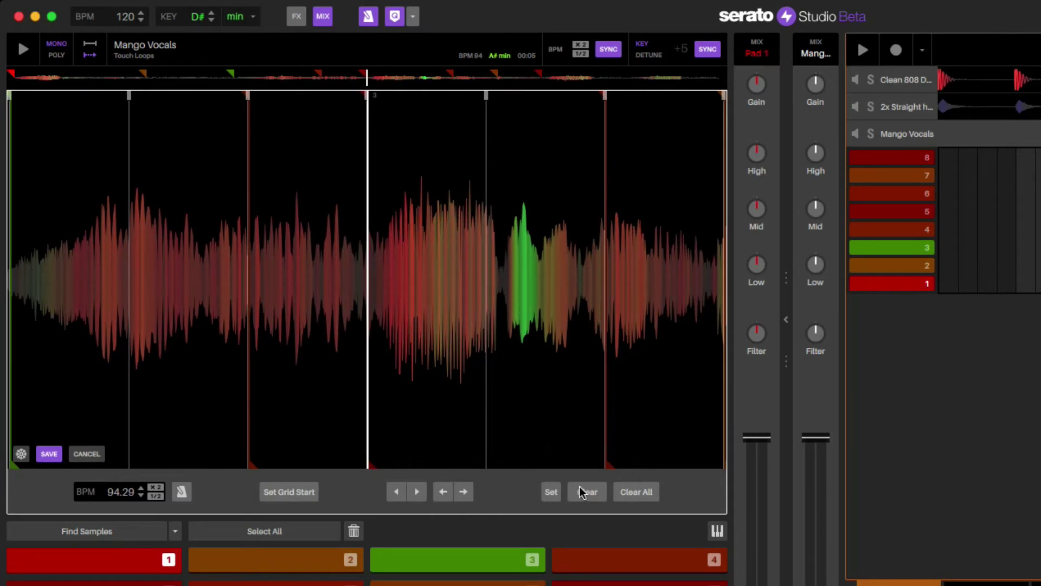
{"action": "left_click", "coordinate": [552, 492]}
{"action": "key", "text": "space"}
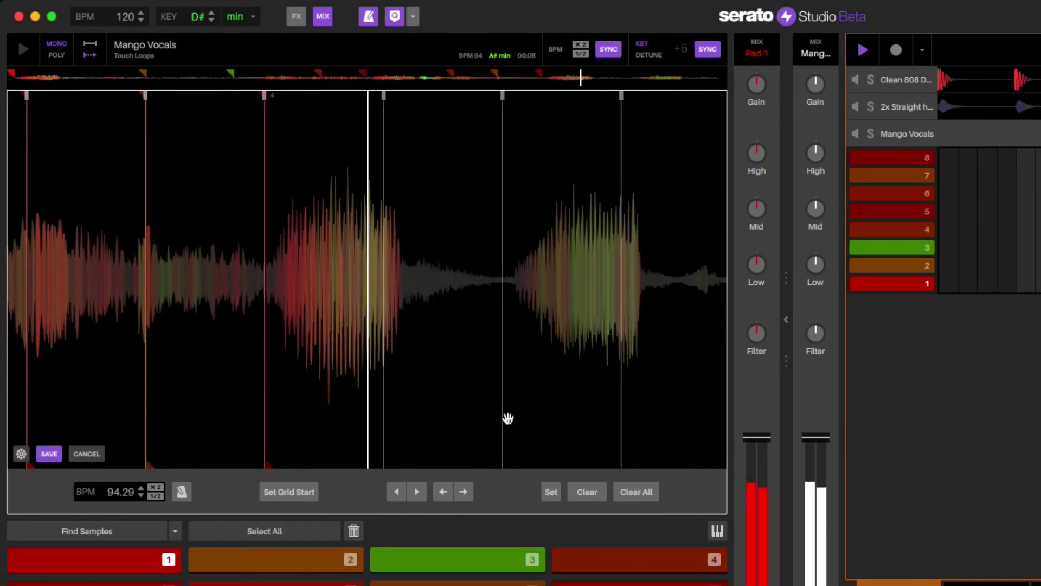
{"action": "key", "text": "space"}
{"action": "mouse_move", "coordinate": [216, 244]}
{"action": "left_mouse_down"}
{"action": "mouse_move", "coordinate": [244, 244]}
{"action": "mouse_move", "coordinate": [255, 221]}
{"action": "mouse_move", "coordinate": [380, 233]}
{"action": "left_mouse_up"}
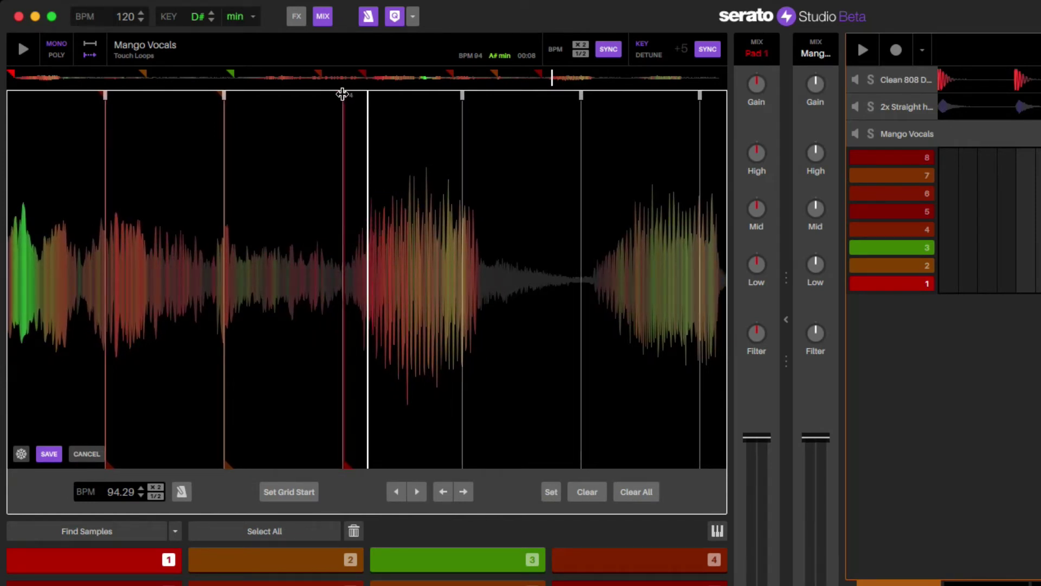
Widen the Mango Vocals grid spacing, then pull the grid slightly earlier.
{"action": "left_click_drag", "start_coordinate": [342, 93], "coordinate": [361, 95]}
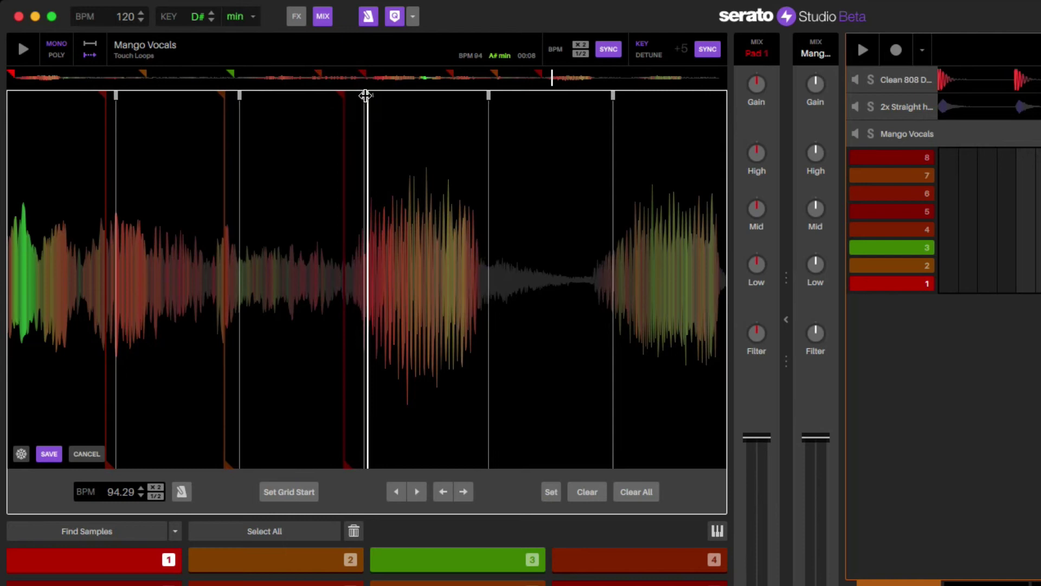
{"action": "left_click_drag", "start_coordinate": [365, 95], "coordinate": [369, 95]}
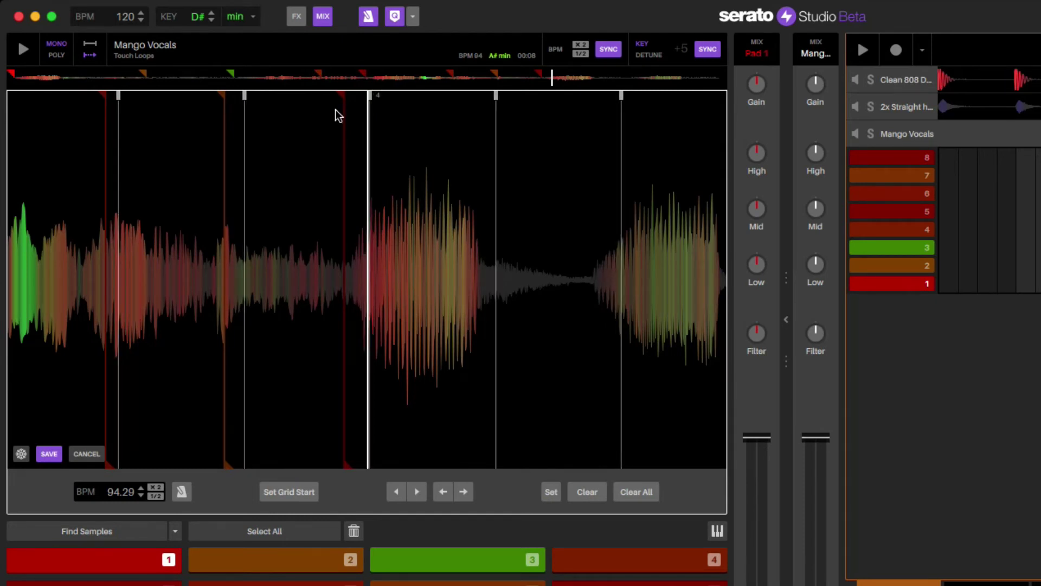
{"action": "left_click", "coordinate": [311, 151]}
{"action": "scroll", "coordinate": [313, 152], "scroll_direction": "down", "scroll_amount": 5}
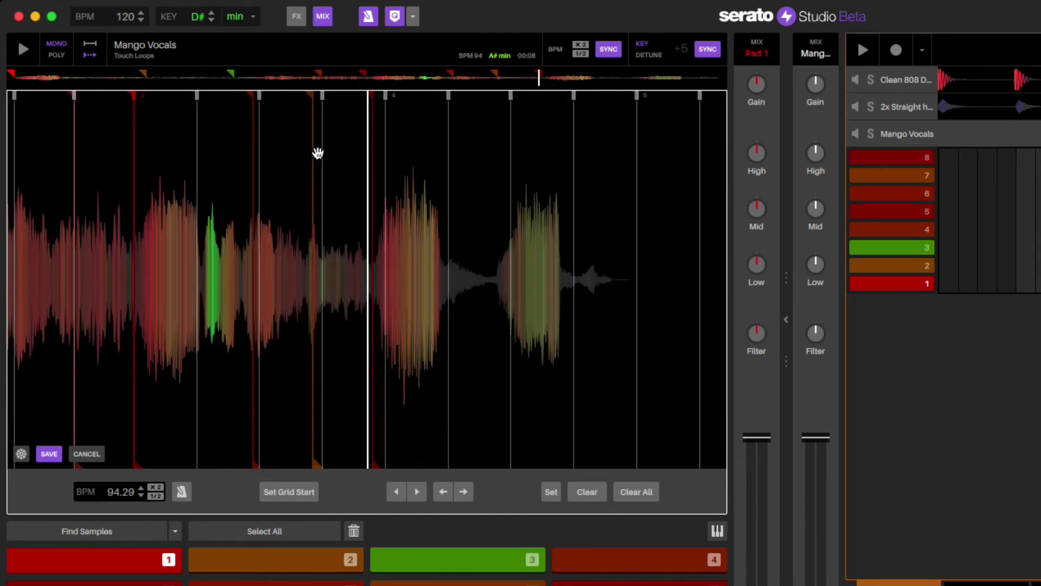
{"action": "scroll", "coordinate": [316, 153], "scroll_direction": "up", "scroll_amount": 2}
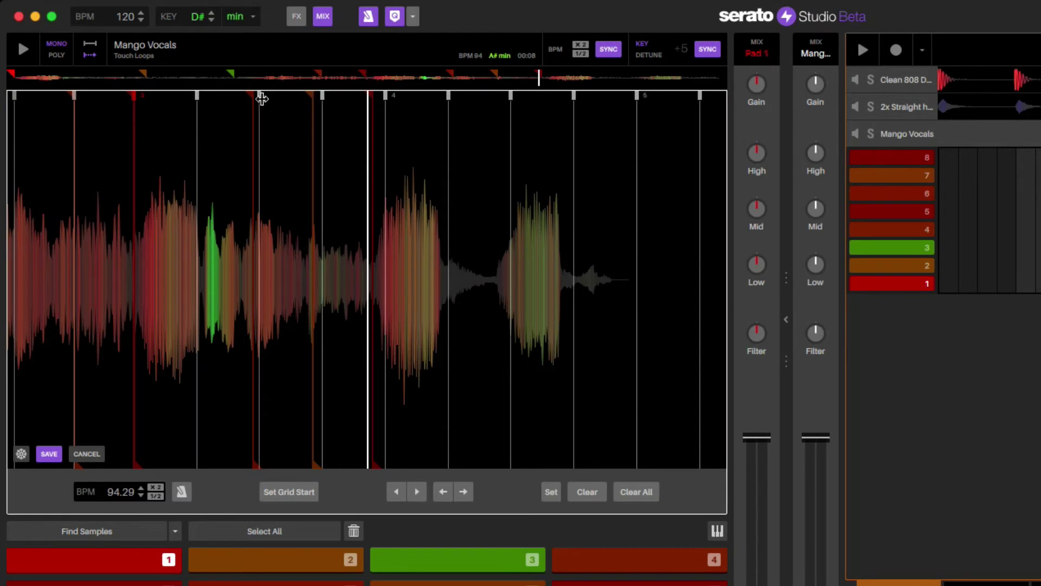
{"action": "left_click_drag", "start_coordinate": [384, 95], "coordinate": [383, 95]}
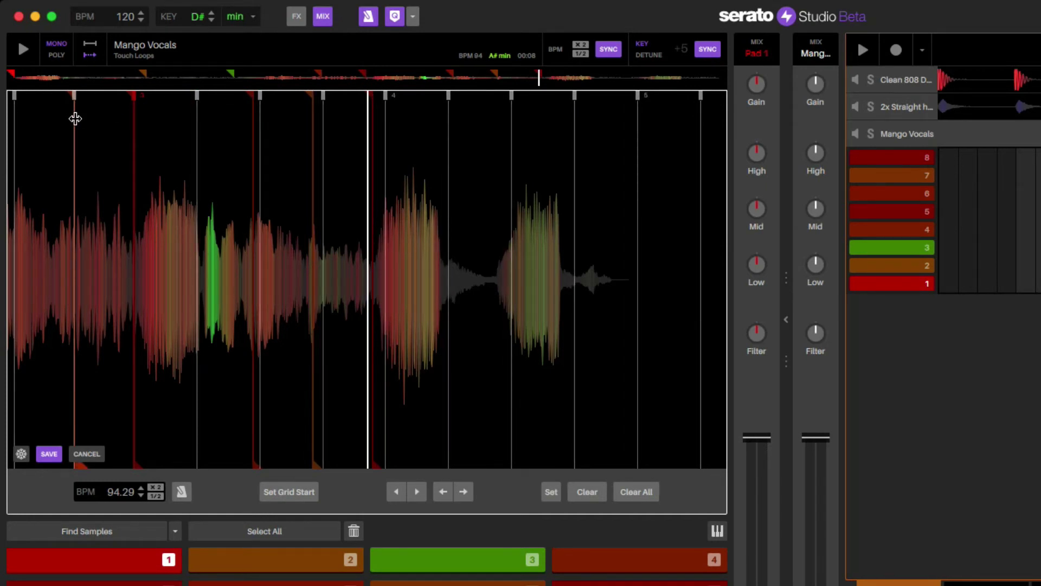
{"action": "left_click_drag", "start_coordinate": [220, 132], "coordinate": [396, 132]}
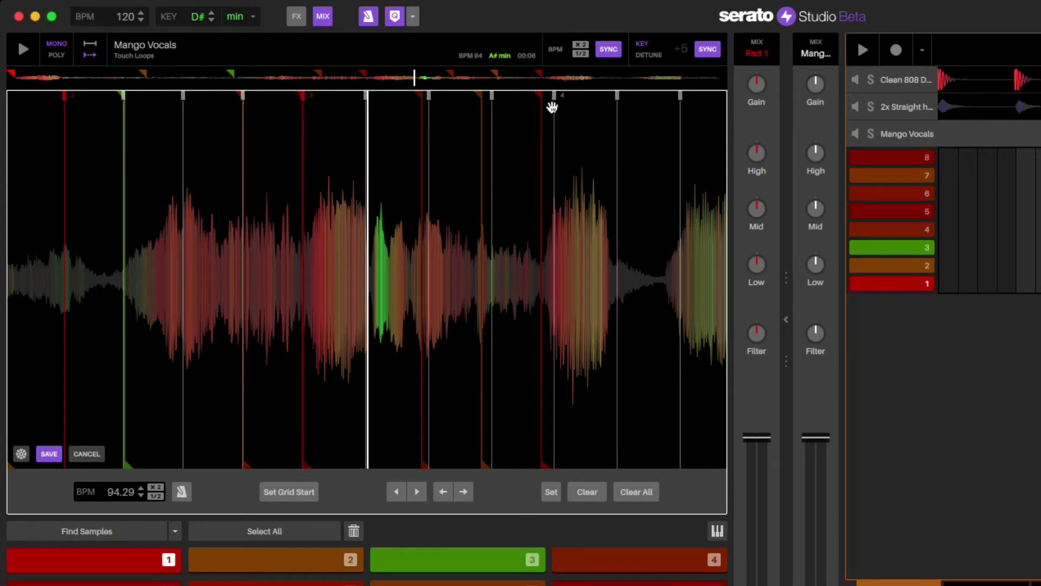
Audition the vocal, widen the grid spacing further, and play it again to check.
{"action": "key", "text": "space"}
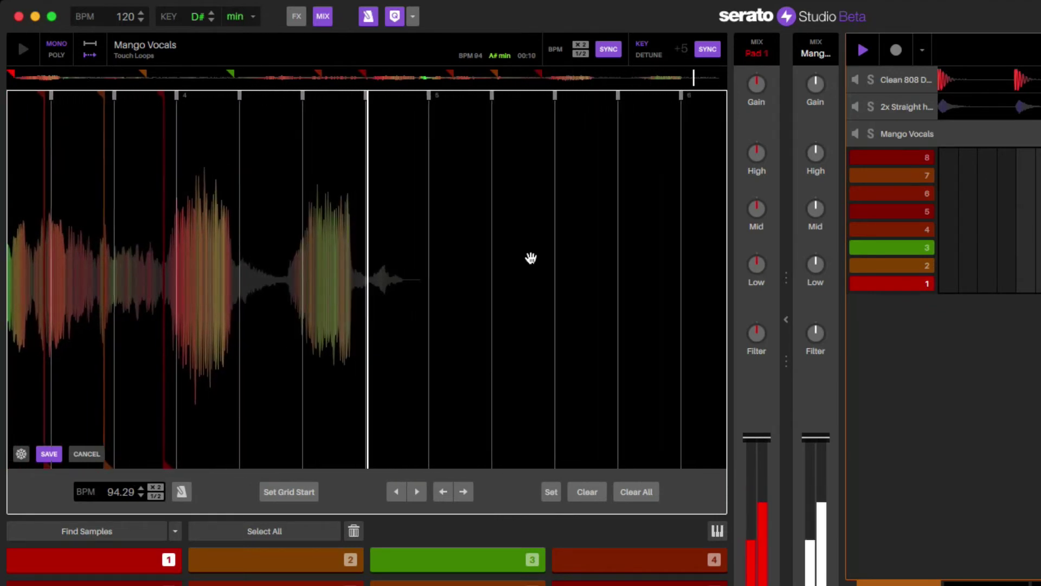
{"action": "key", "text": "space"}
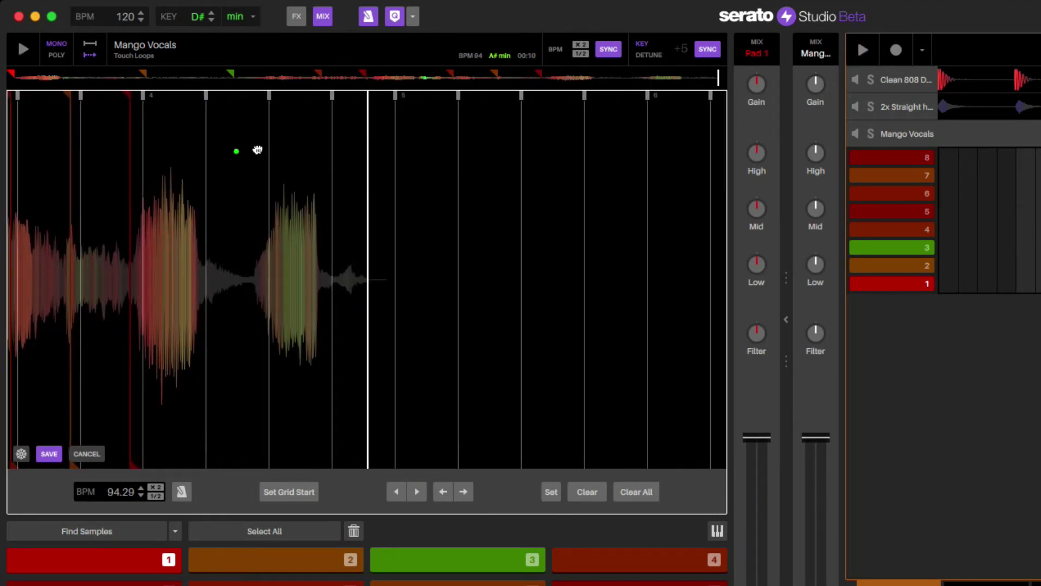
{"action": "left_click_drag", "start_coordinate": [257, 150], "coordinate": [479, 151]}
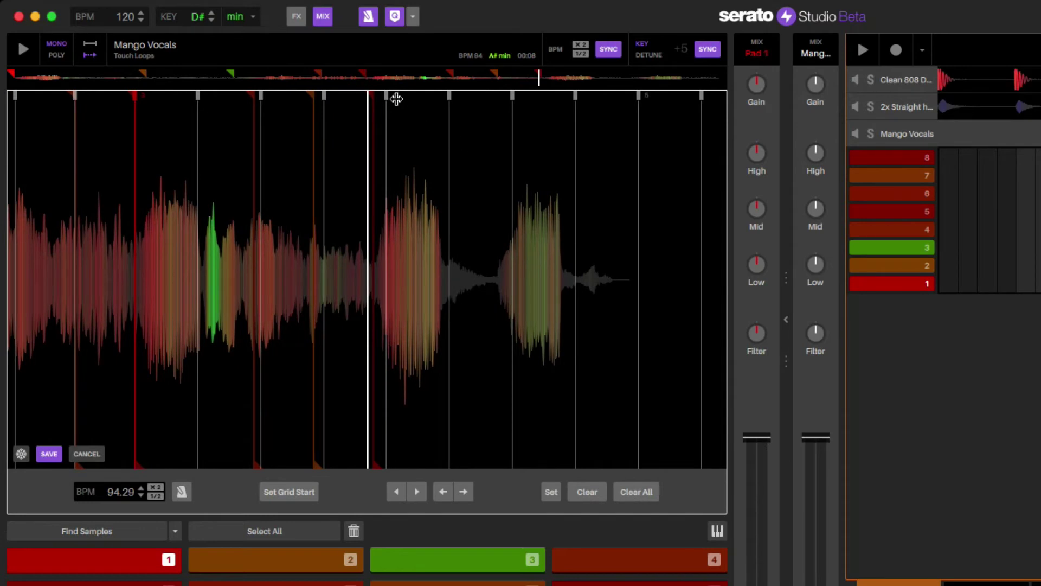
{"action": "left_click_drag", "start_coordinate": [386, 96], "coordinate": [454, 96]}
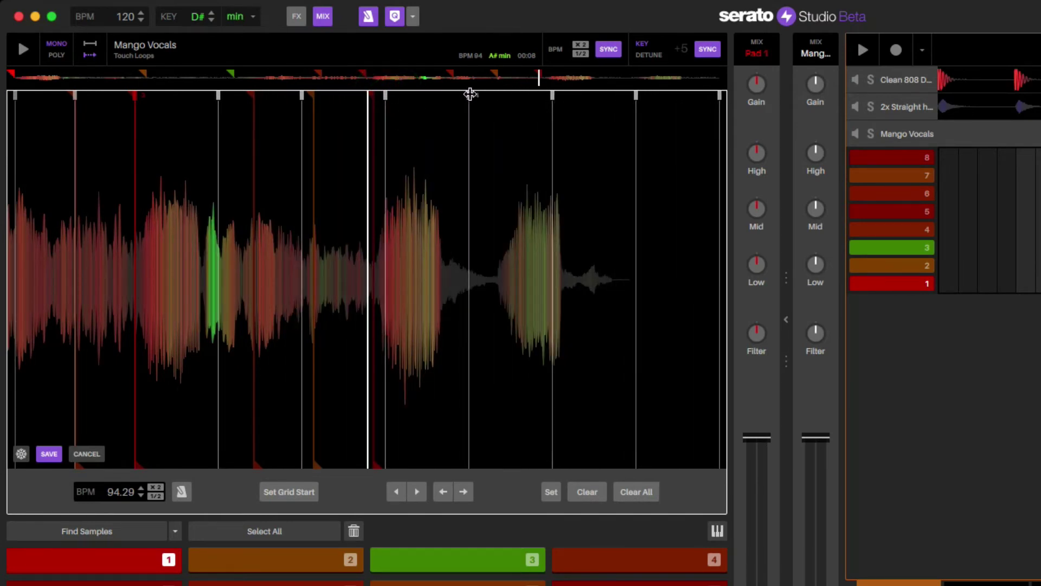
{"action": "key", "text": "space"}
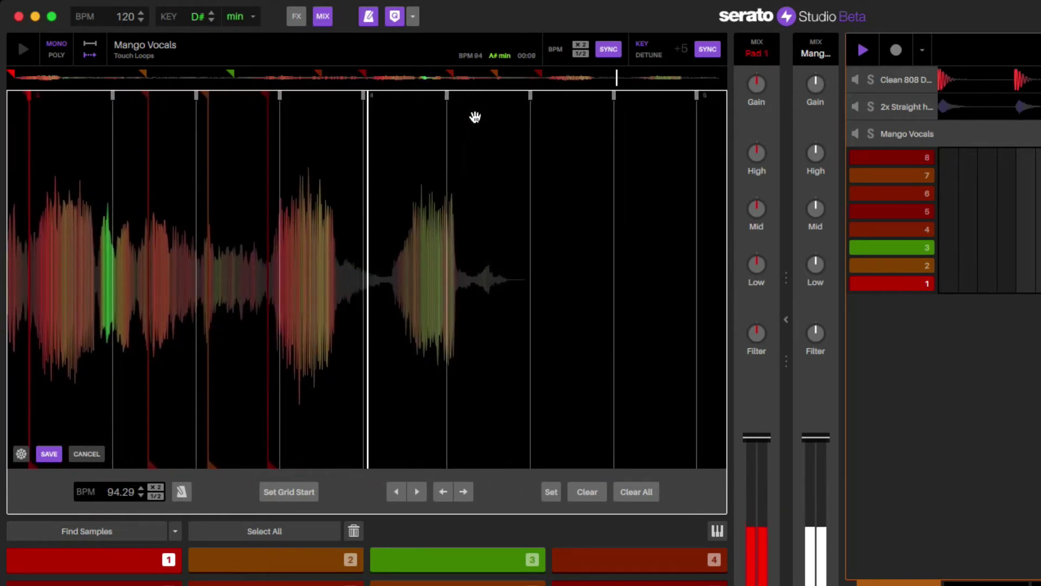
{"action": "key", "text": "space"}
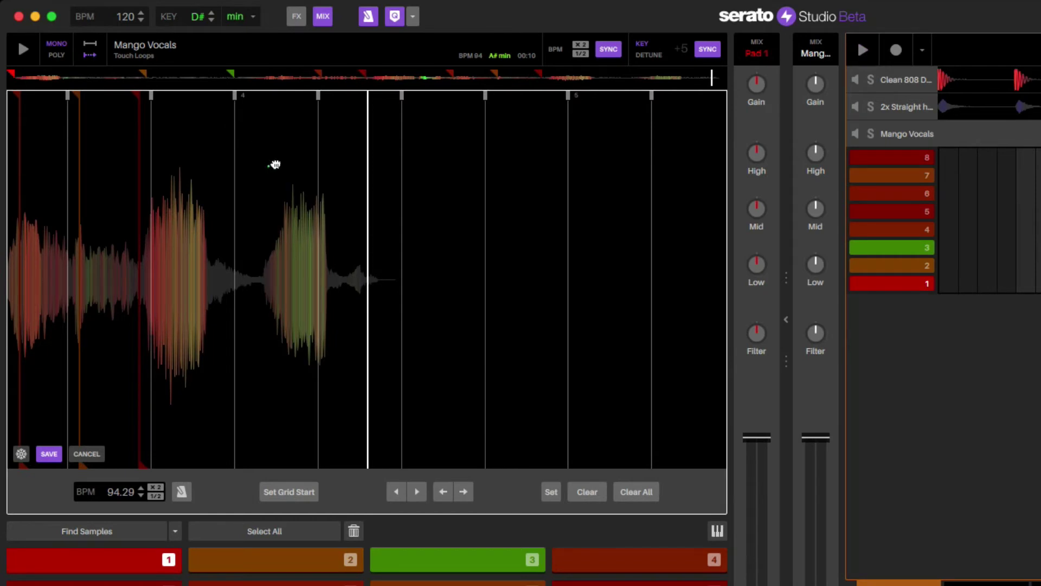
Tighten the grid spacing slightly and play through the final vocal phrase to check it.
{"action": "left_click_drag", "start_coordinate": [271, 166], "coordinate": [411, 146]}
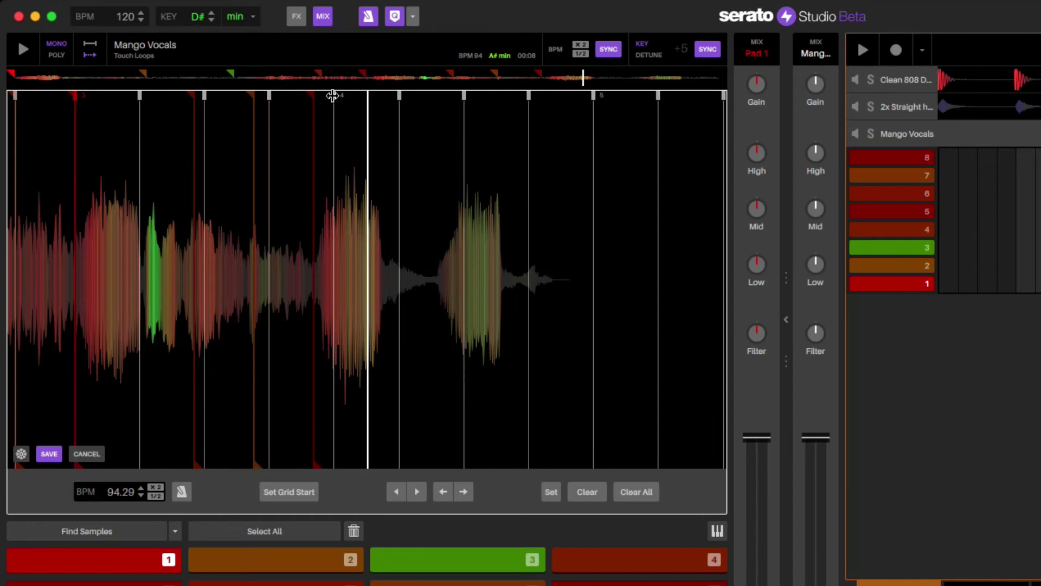
{"action": "left_click_drag", "start_coordinate": [332, 95], "coordinate": [313, 96]}
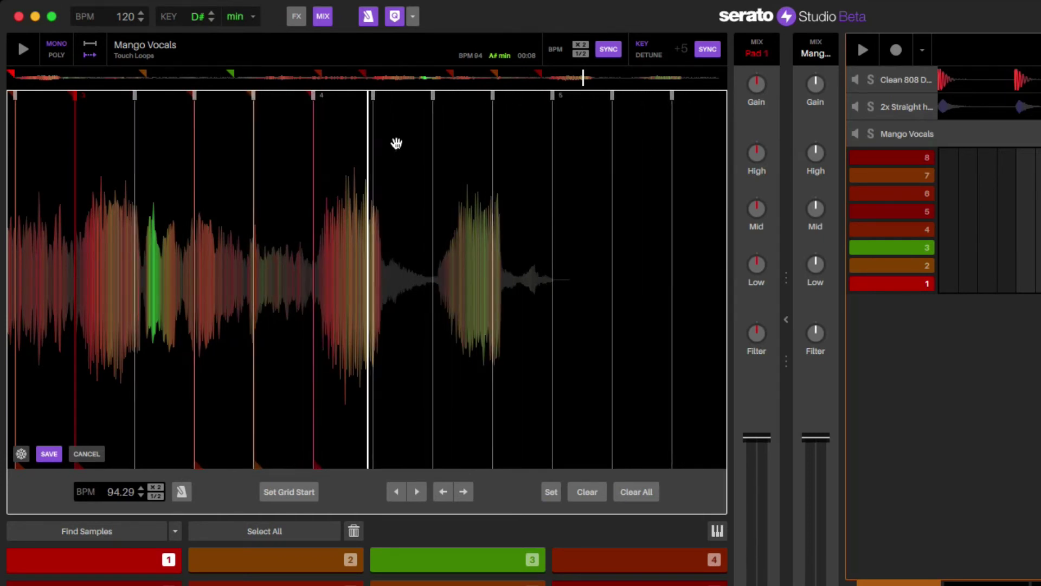
{"action": "key", "text": "space"}
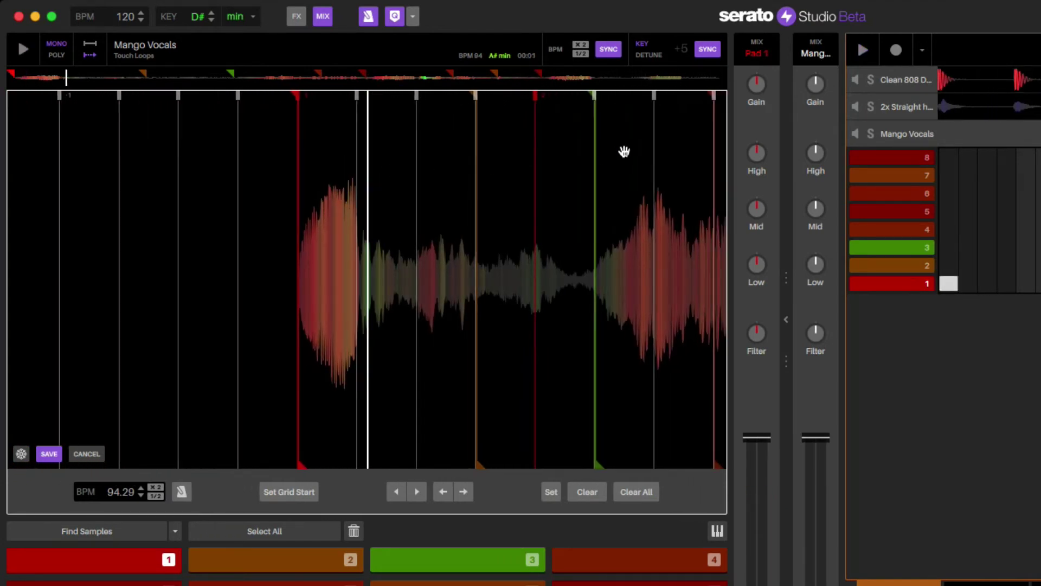
{"action": "left_click_drag", "start_coordinate": [545, 152], "coordinate": [575, 151]}
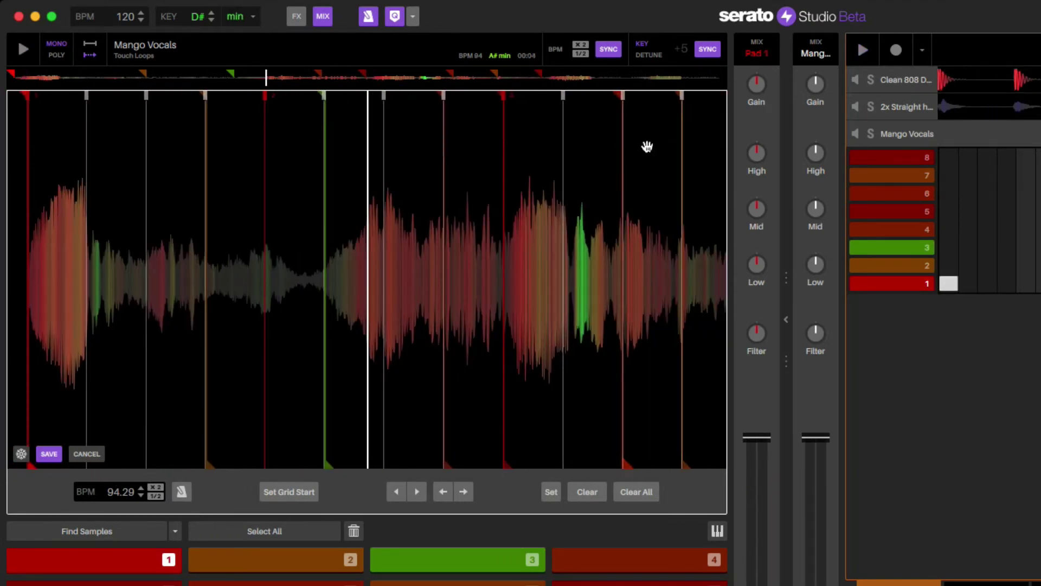
{"action": "left_click_drag", "start_coordinate": [647, 147], "coordinate": [413, 147]}
Zoom right in and centre bar 4's grid line on the vocal onset, then zoom out and play it.
{"action": "scroll", "coordinate": [337, 214], "scroll_direction": "up", "scroll_amount": 3}
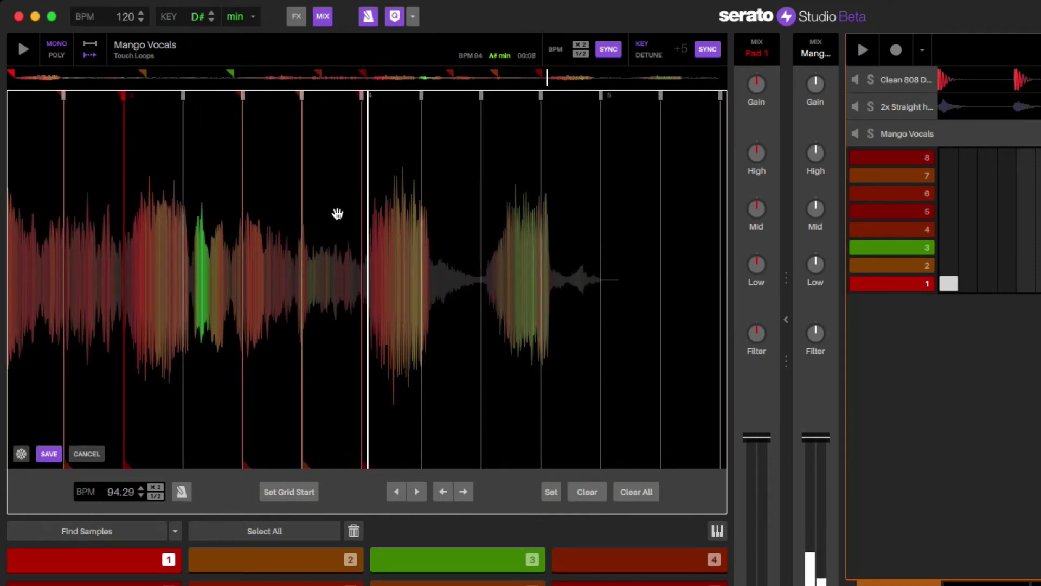
{"action": "scroll", "coordinate": [346, 217], "scroll_direction": "up", "scroll_amount": 5}
{"action": "left_click_drag", "start_coordinate": [416, 190], "coordinate": [498, 186]}
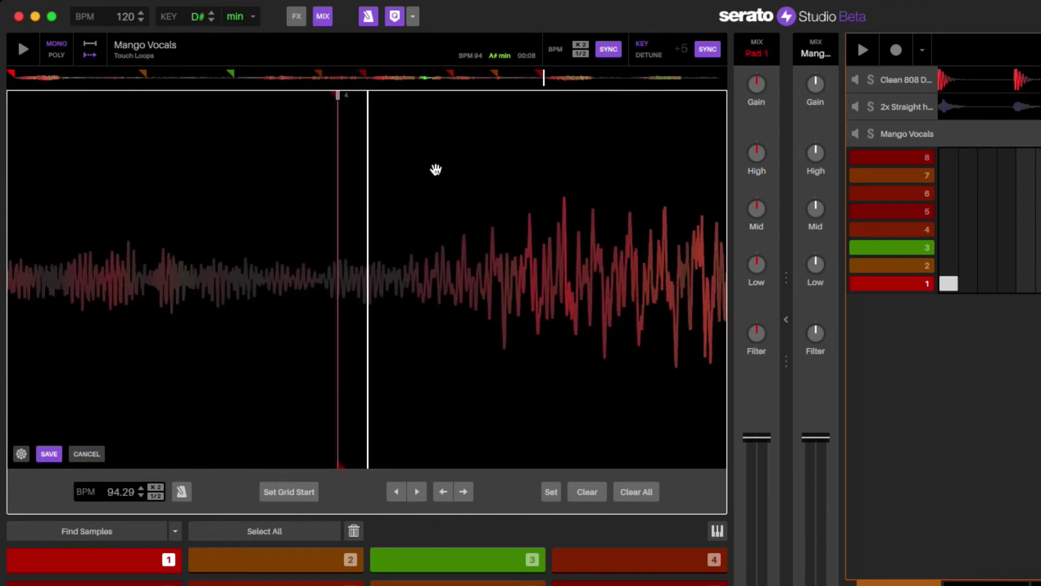
{"action": "left_click_drag", "start_coordinate": [436, 169], "coordinate": [457, 168]}
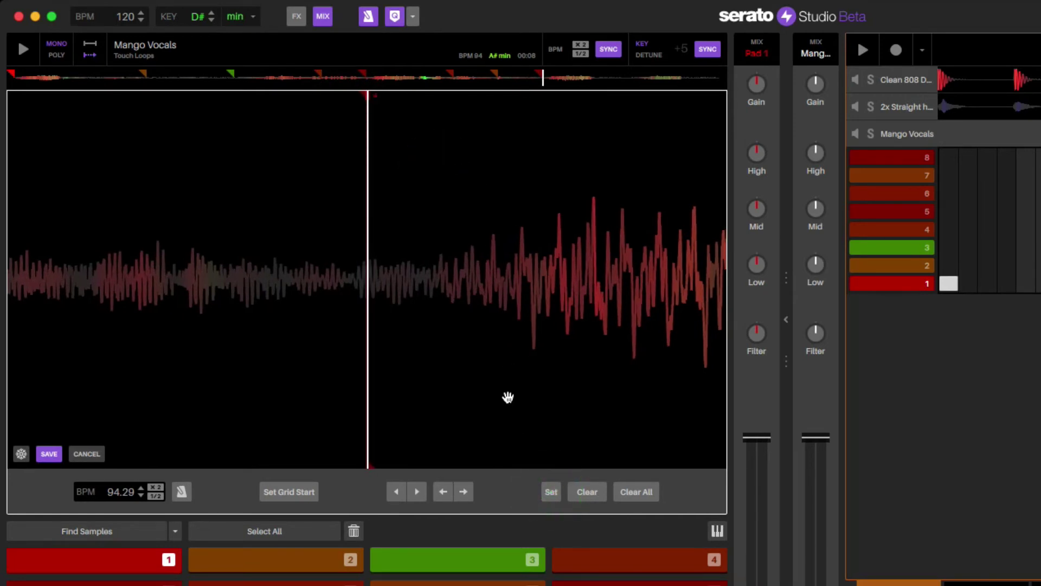
{"action": "scroll", "coordinate": [508, 397], "scroll_direction": "down", "scroll_amount": 5}
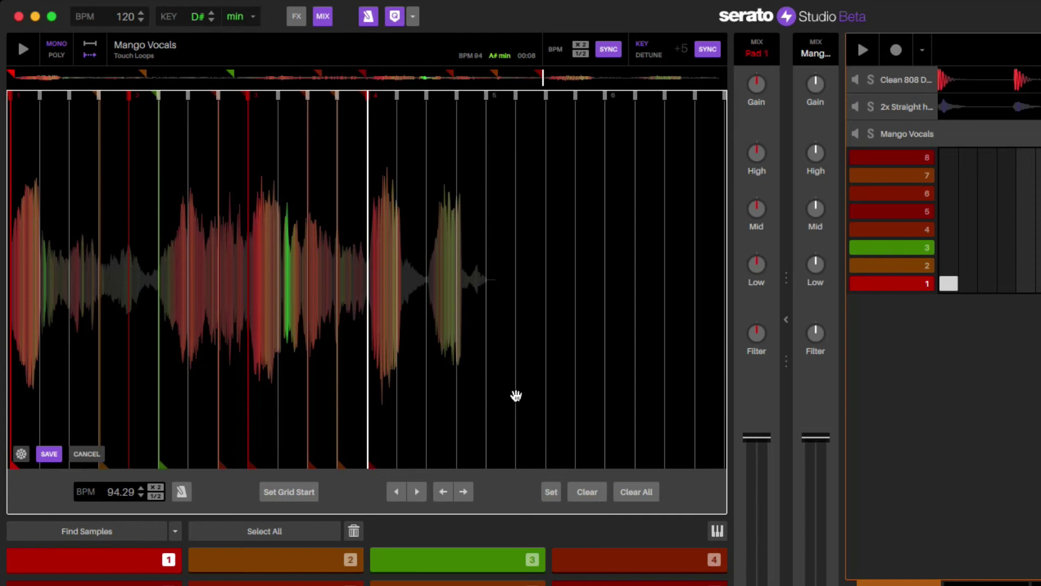
{"action": "key", "text": "space"}
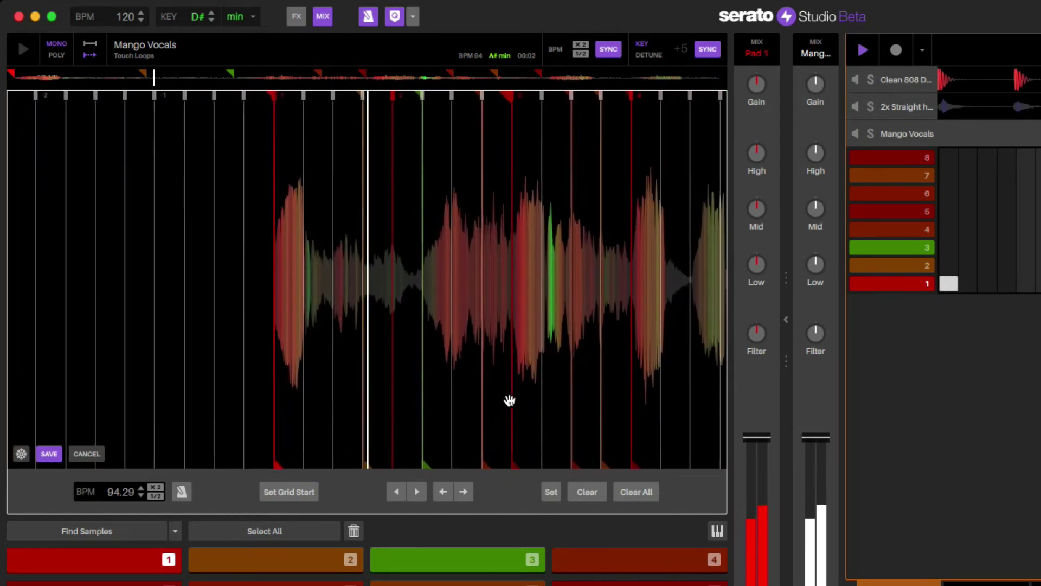
{"action": "key", "text": "space"}
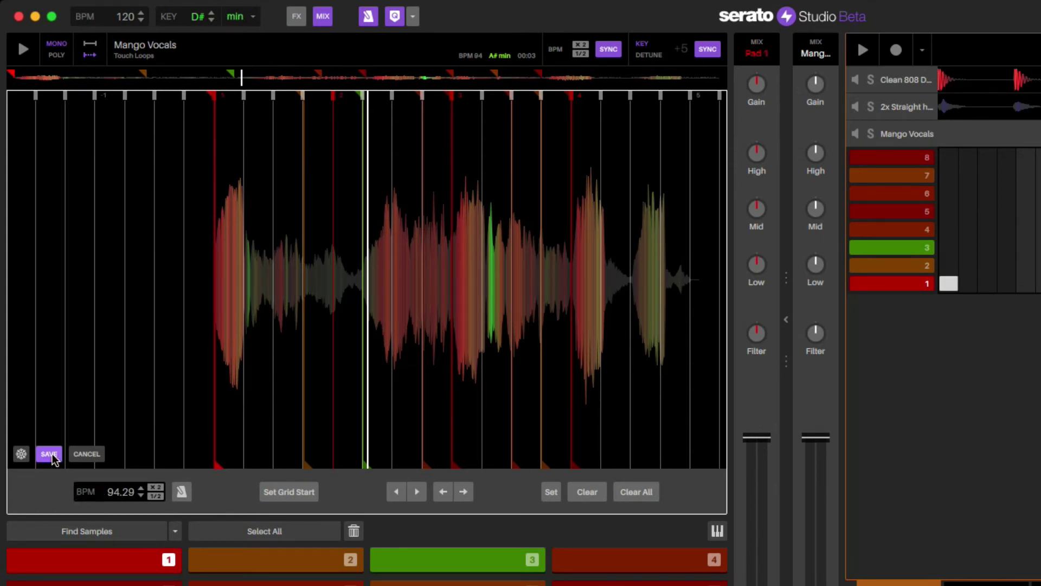
Save the Mango Vocals beat grid with the grid editor's SAVE button.
{"action": "left_click", "coordinate": [50, 455]}
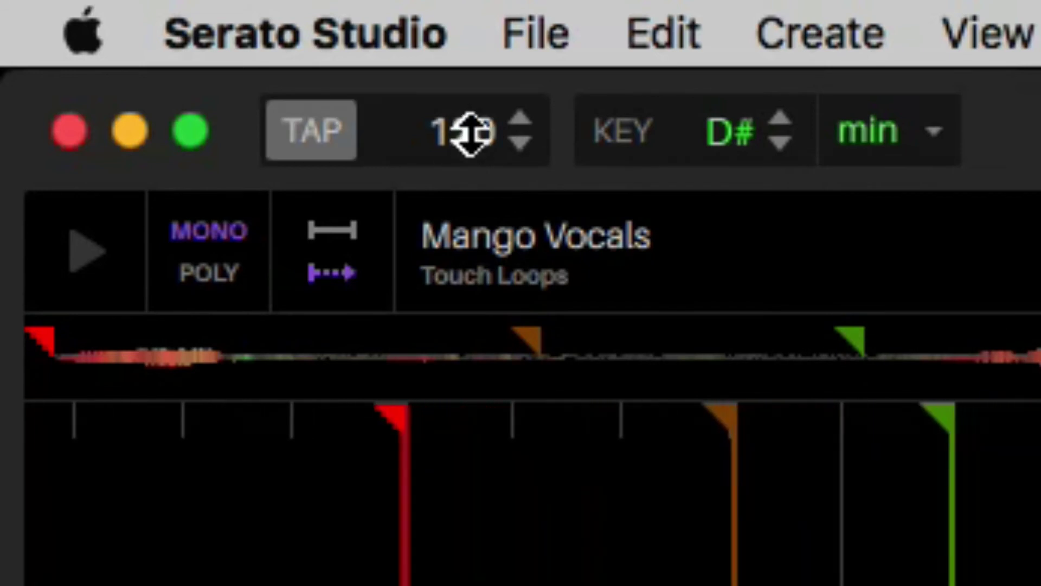
Drag the top-bar project tempo up from 120 to 146 BPM.
{"action": "mouse_move", "coordinate": [470, 133]}
{"action": "left_mouse_down"}
{"action": "mouse_move", "coordinate": [465, 114]}
{"action": "mouse_move", "coordinate": [477, 128]}
{"action": "mouse_move", "coordinate": [481, 103]}
{"action": "mouse_move", "coordinate": [471, 113]}
{"action": "left_mouse_up"}
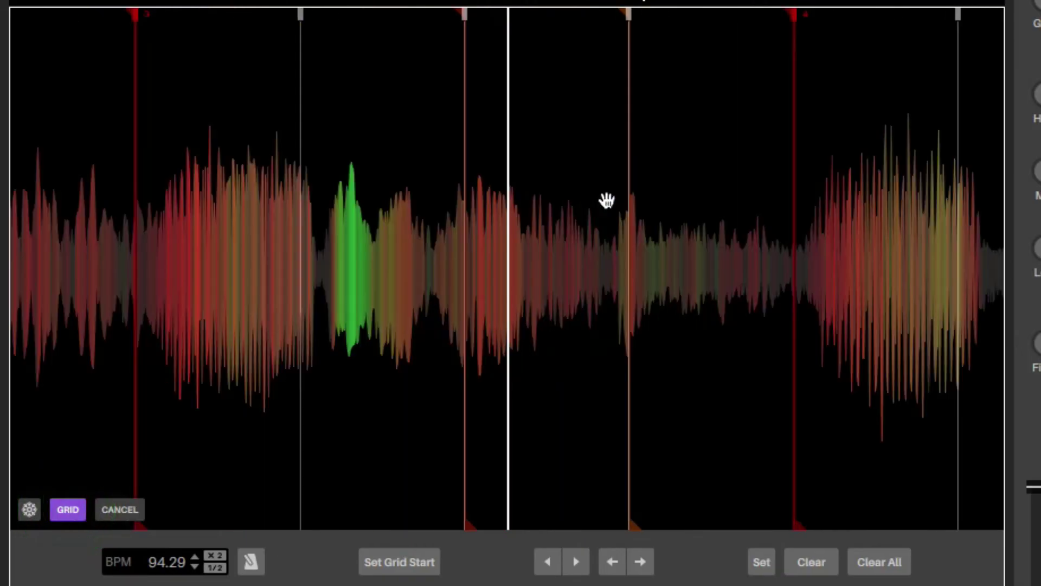
Shift the grid slightly earlier and drag a beat marker left to tighten spacing around bar 5.
{"action": "left_click_drag", "start_coordinate": [792, 14], "coordinate": [783, 15]}
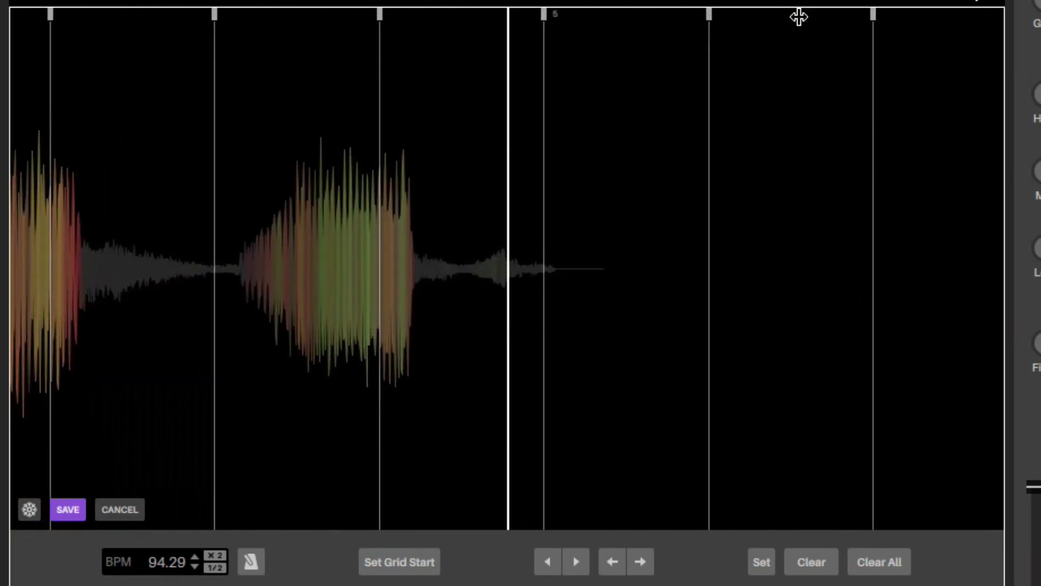
{"action": "scroll", "coordinate": [765, 117], "scroll_direction": "down", "scroll_amount": 1}
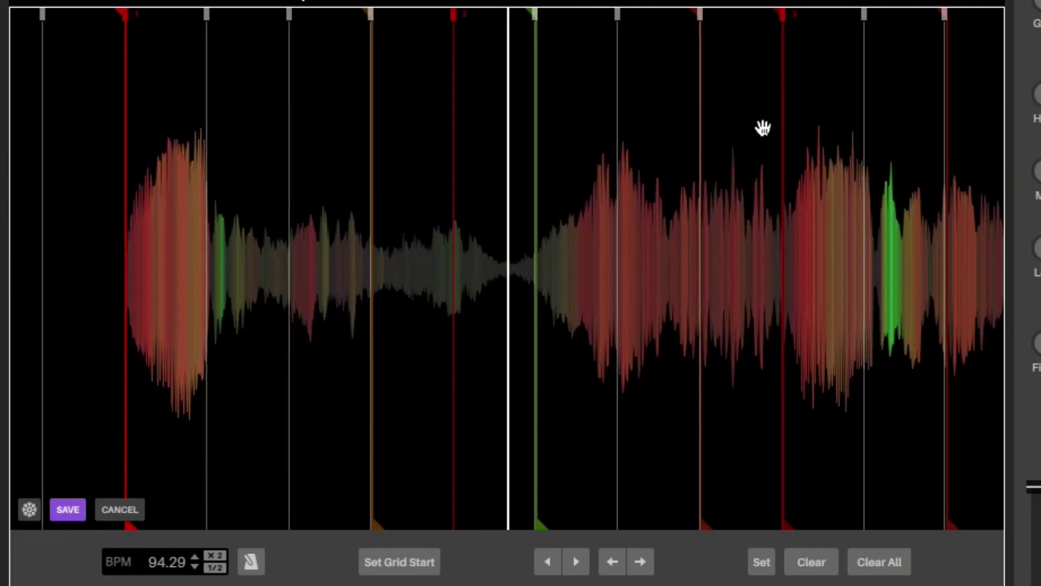
{"action": "scroll", "coordinate": [765, 116], "scroll_direction": "up", "scroll_amount": 1}
{"action": "scroll", "coordinate": [762, 122], "scroll_direction": "down", "scroll_amount": 2}
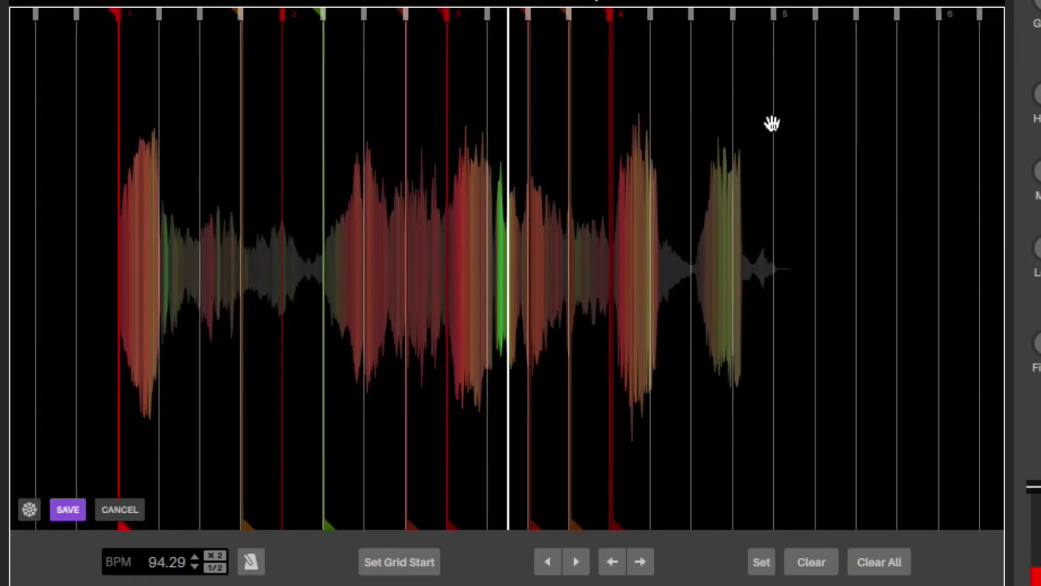
{"action": "scroll", "coordinate": [772, 122], "scroll_direction": "up", "scroll_amount": 2}
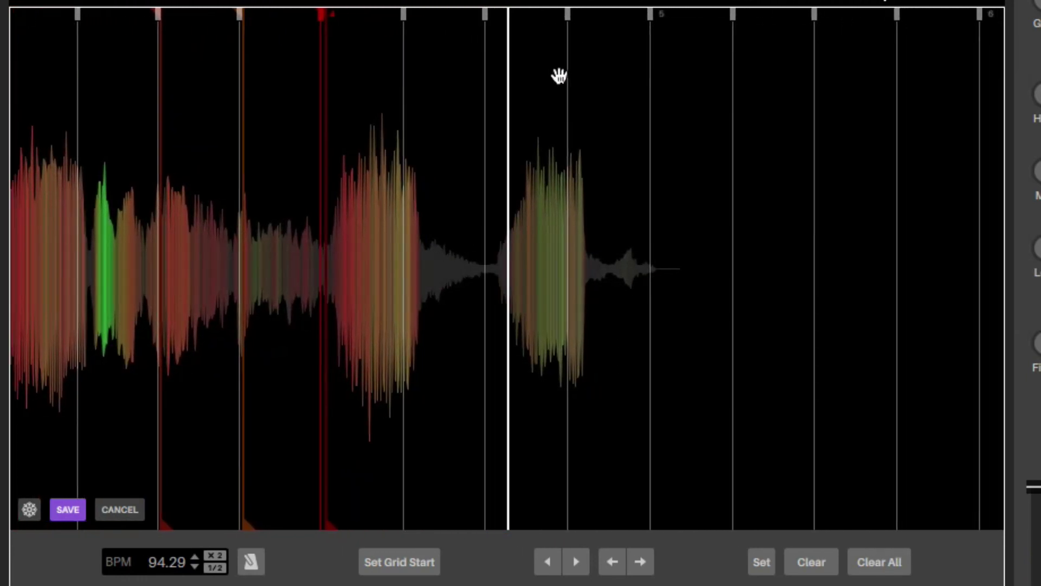
{"action": "left_click_drag", "start_coordinate": [559, 76], "coordinate": [504, 76]}
{"action": "left_click_drag", "start_coordinate": [432, 17], "coordinate": [423, 18]}
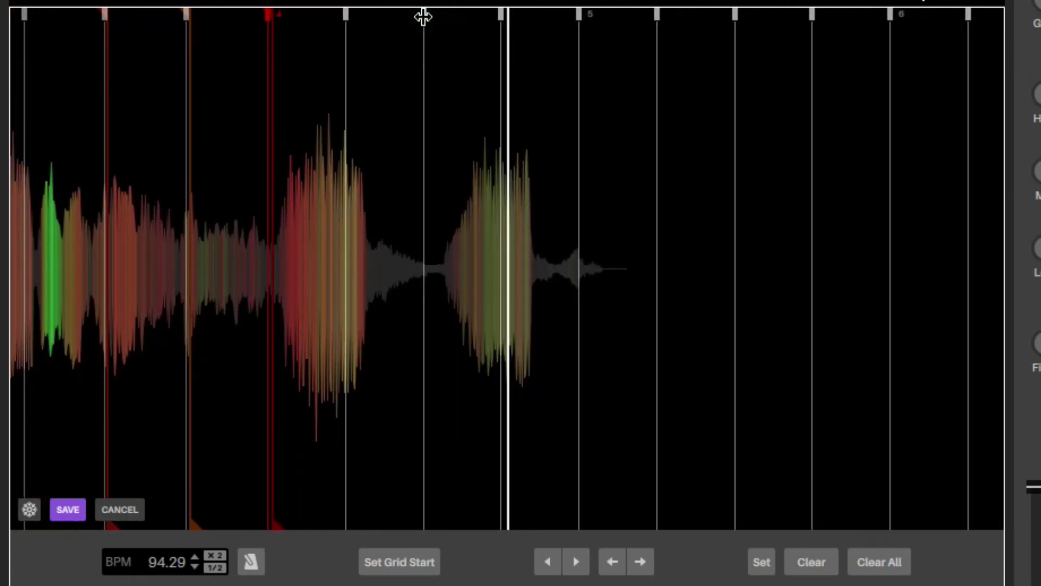
Play the vocal, then replay it three times from hot cue 1 to check the spacing.
{"action": "key", "text": "space"}
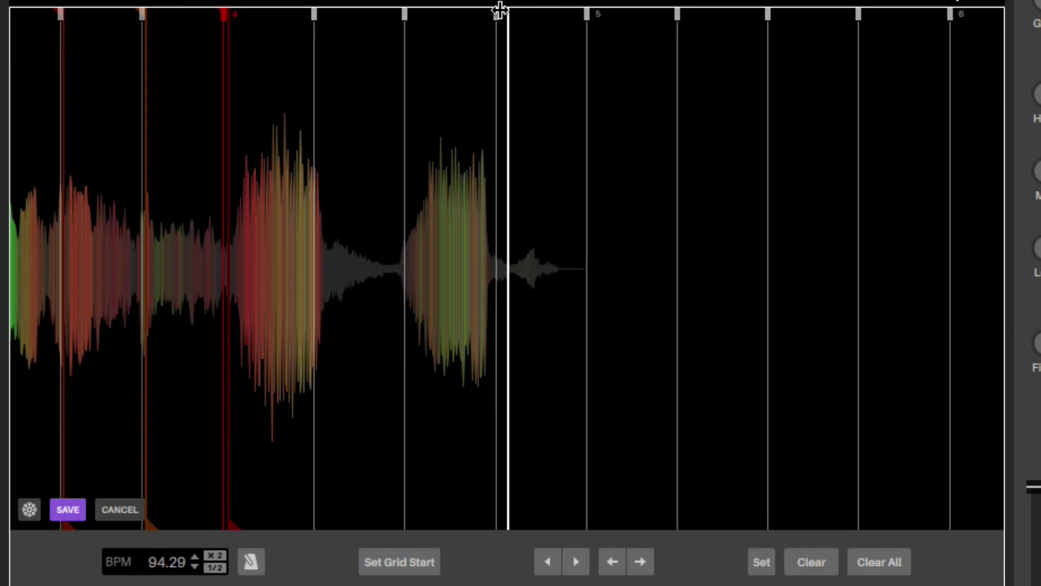
{"action": "key", "text": "1"}
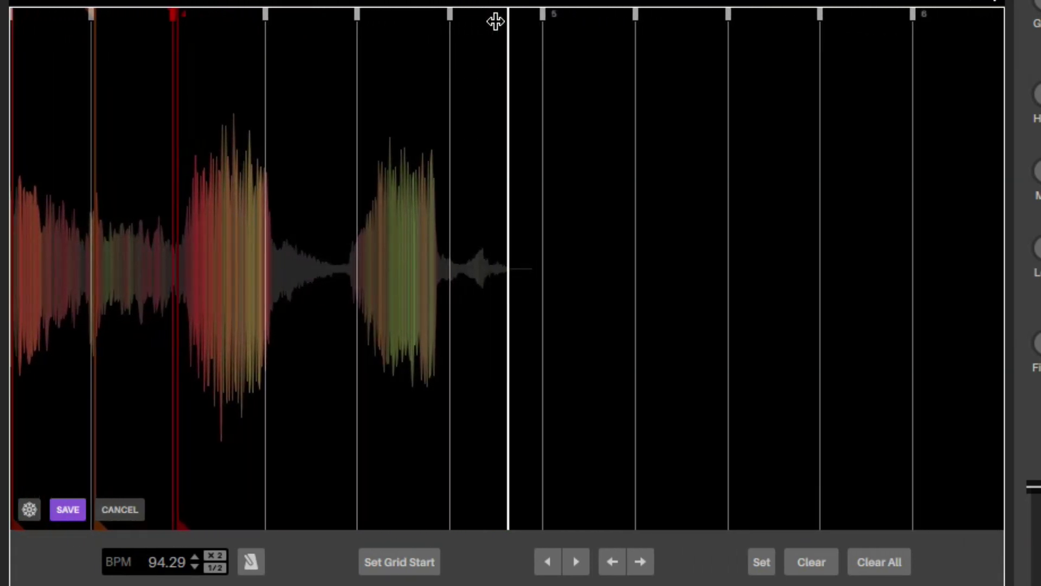
{"action": "key", "text": "1"}
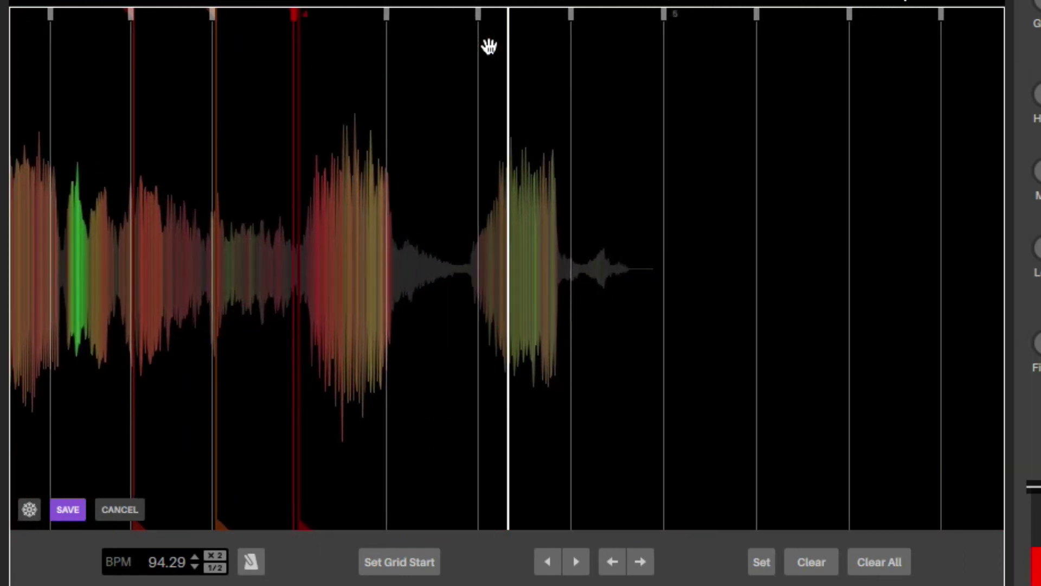
{"action": "key", "text": "1"}
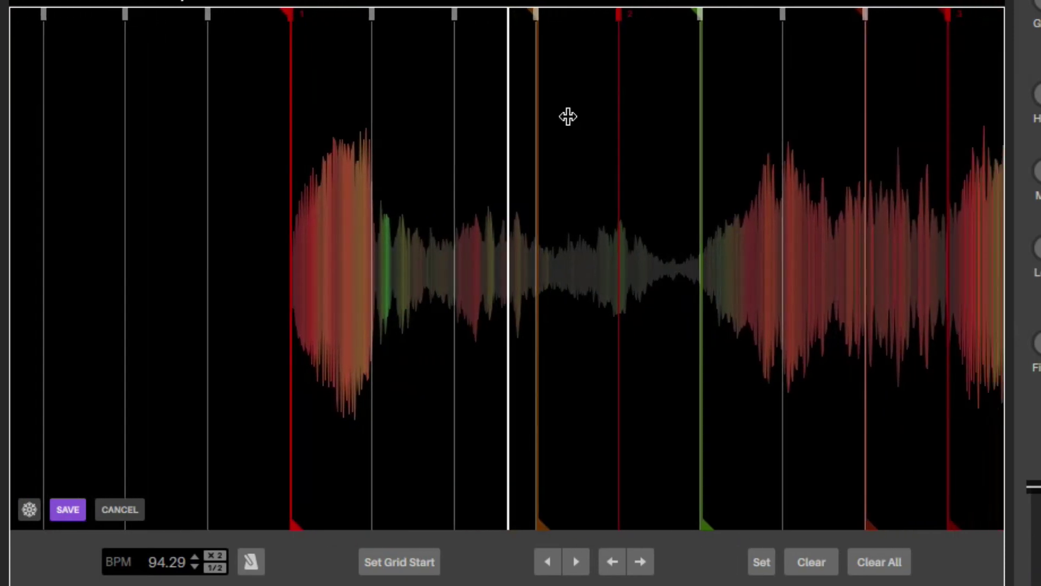
{"action": "scroll", "coordinate": [568, 116], "scroll_direction": "up", "scroll_amount": 2}
{"action": "scroll", "coordinate": [568, 116], "scroll_direction": "down", "scroll_amount": 4}
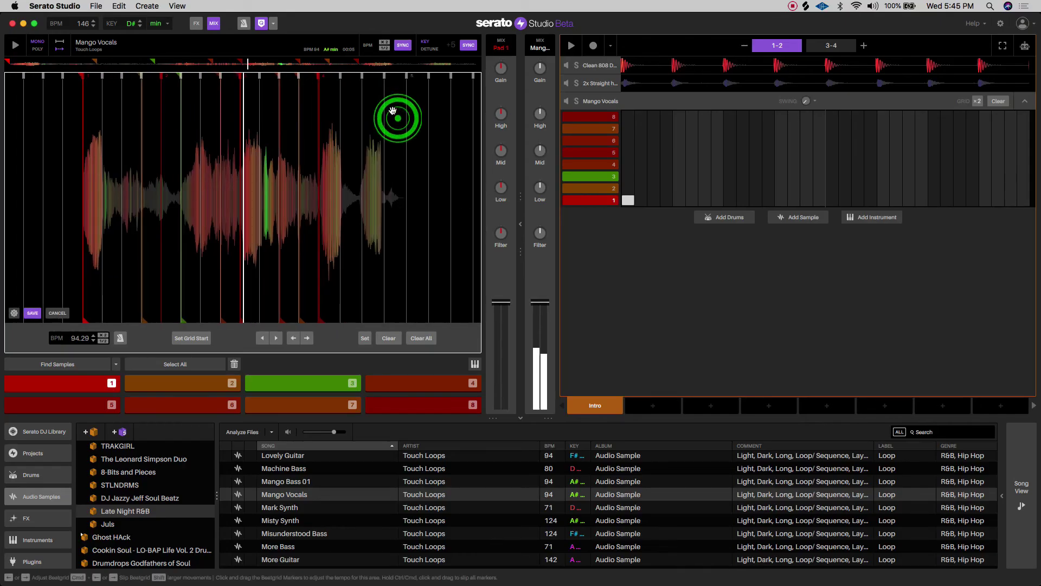
Play the vocal with the drum pattern several times to check alignment, then save the grid.
{"action": "scroll", "coordinate": [402, 113], "scroll_direction": "up", "scroll_amount": 2}
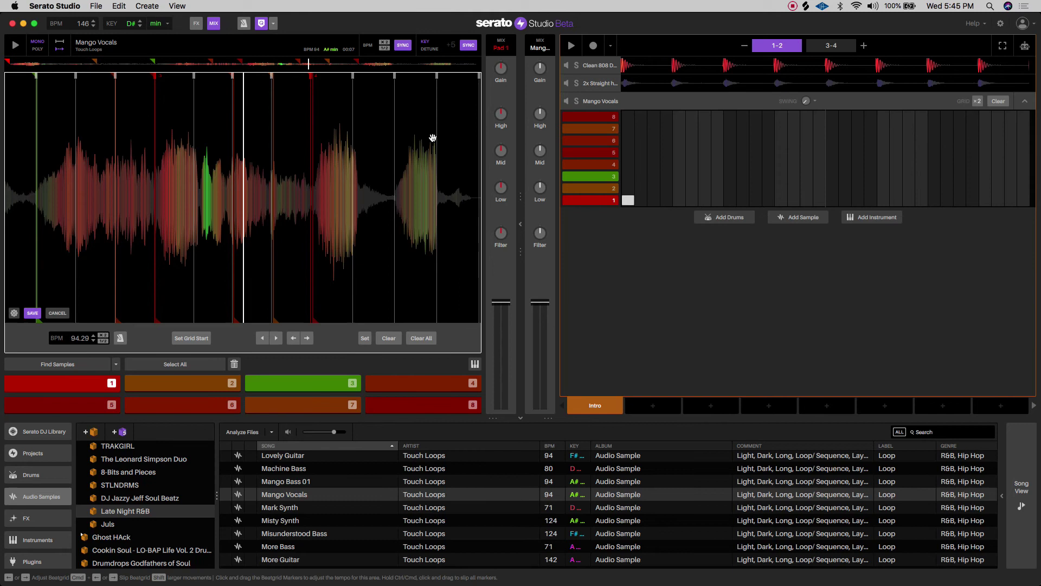
{"action": "key", "text": "space"}
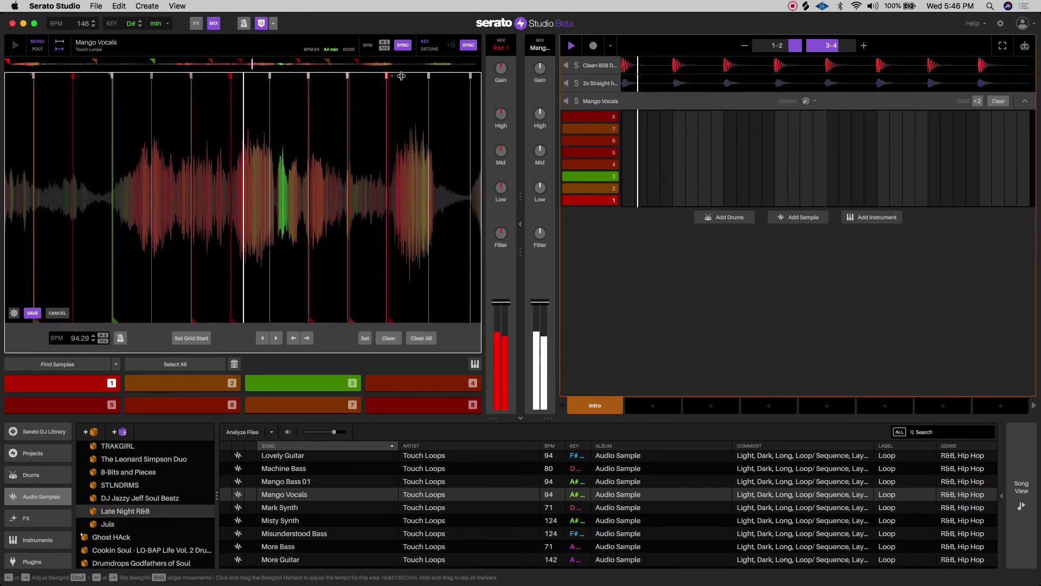
{"action": "key", "text": "space"}
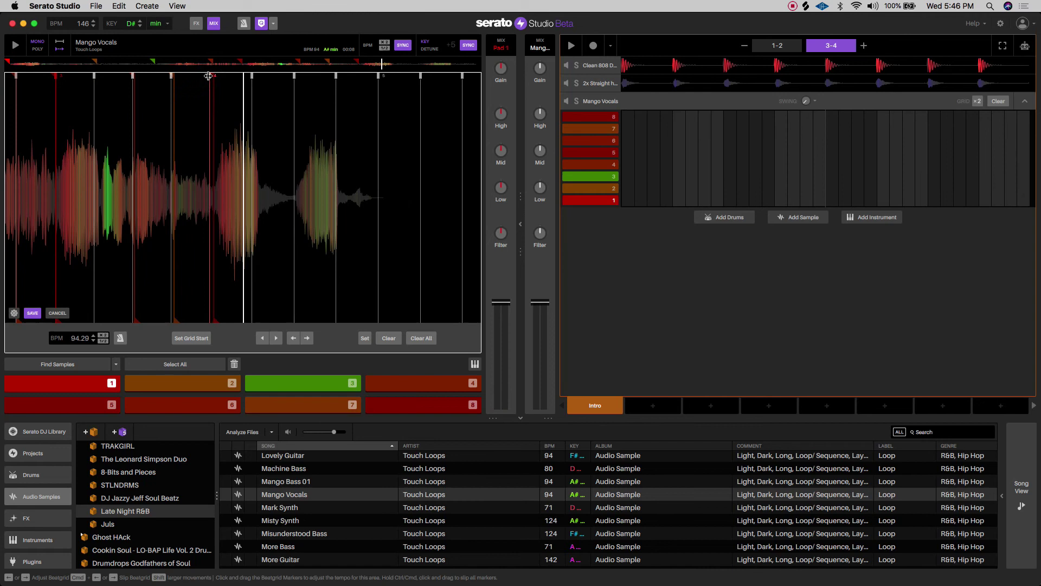
{"action": "key", "text": "space"}
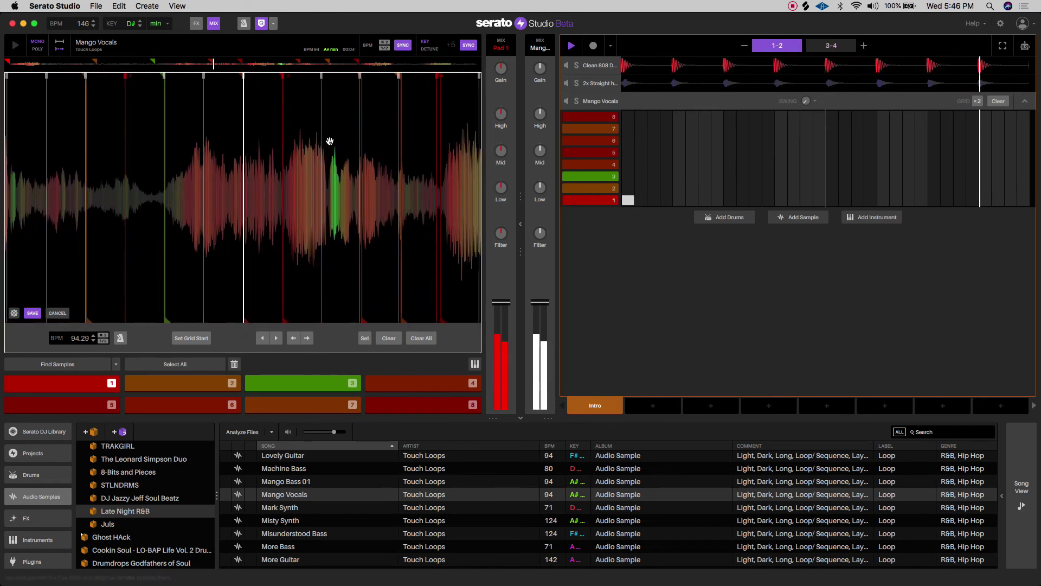
{"action": "key", "text": "space"}
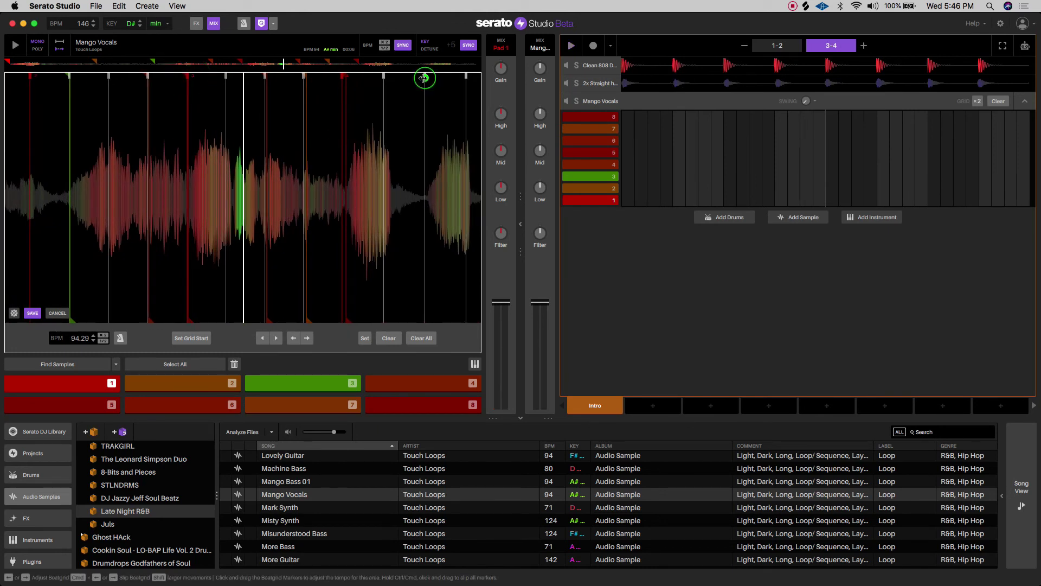
{"action": "key", "text": "space"}
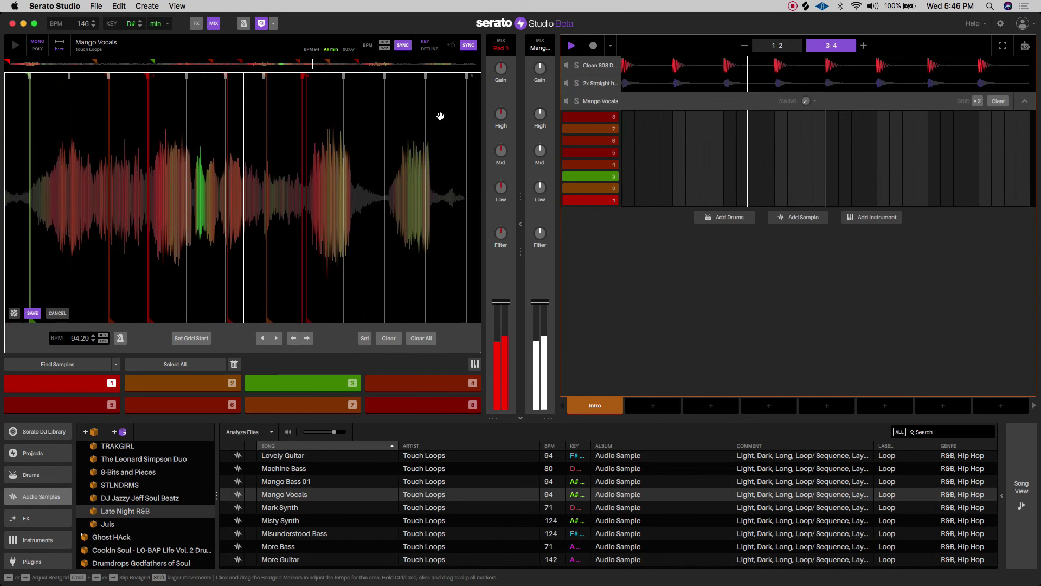
{"action": "key", "text": "space"}
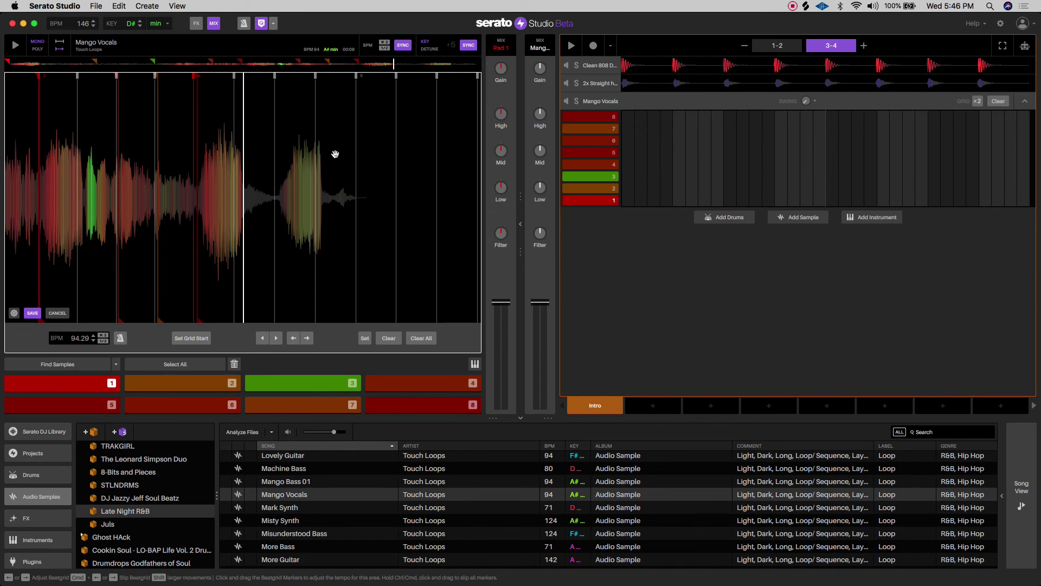
{"action": "key", "text": "space"}
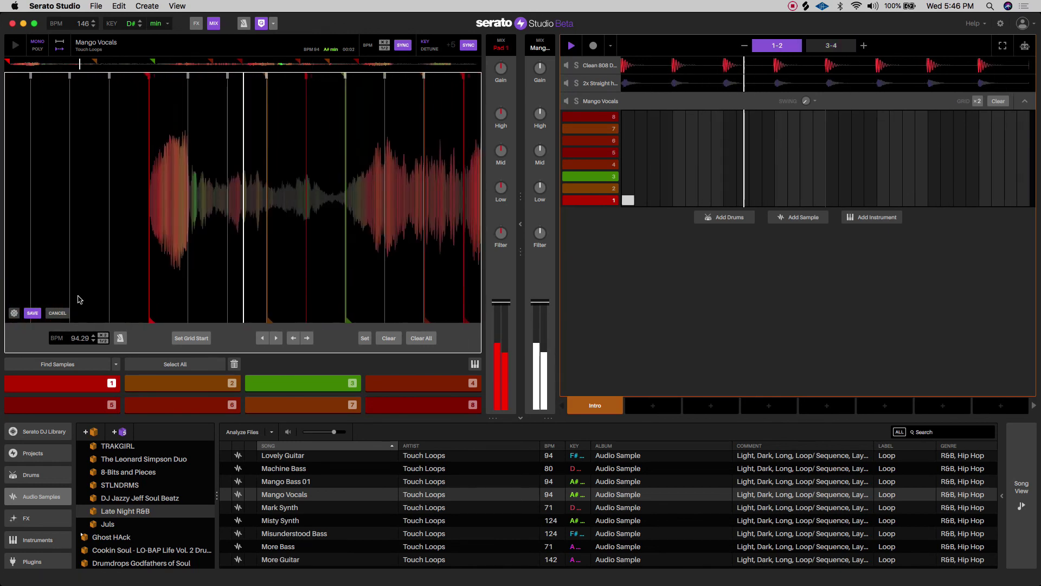
{"action": "left_click", "coordinate": [32, 313]}
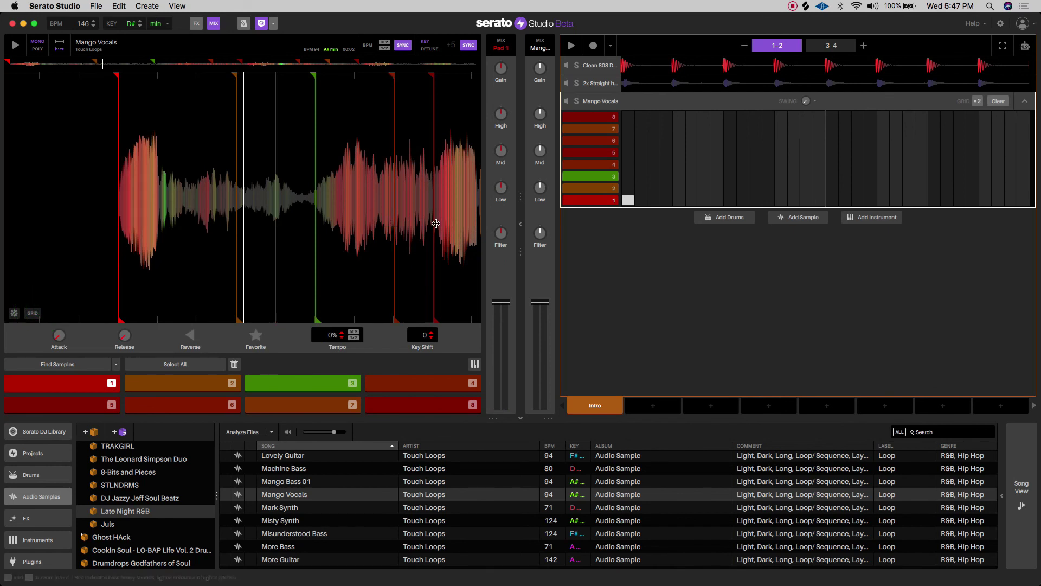
Re-enter GRID editing on Mango Vocals, then open the Clean 808 Drum Kit step pattern.
{"action": "scroll", "coordinate": [360, 235], "scroll_direction": "up", "scroll_amount": 1}
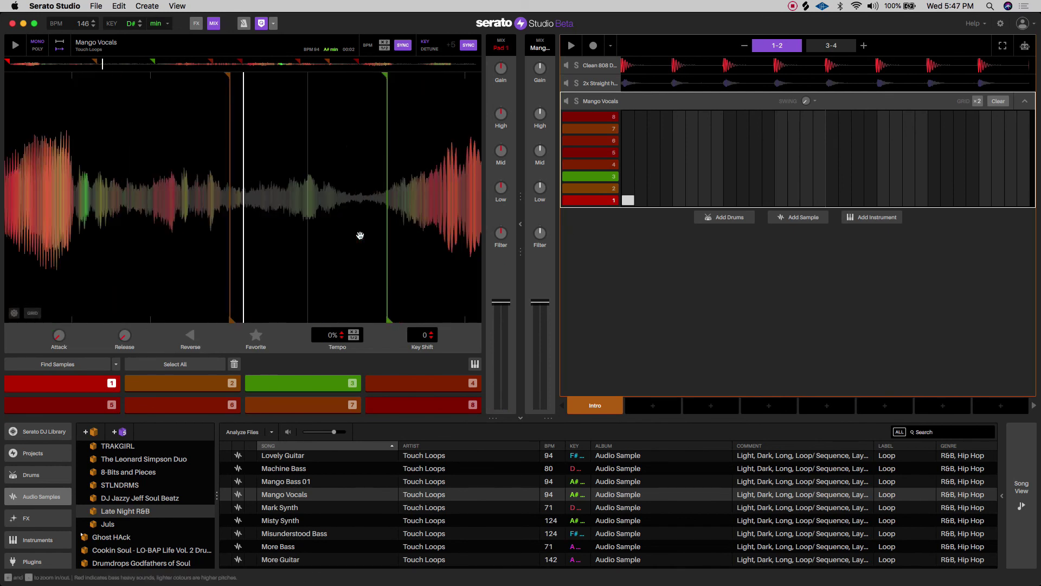
{"action": "scroll", "coordinate": [360, 236], "scroll_direction": "down", "scroll_amount": 2}
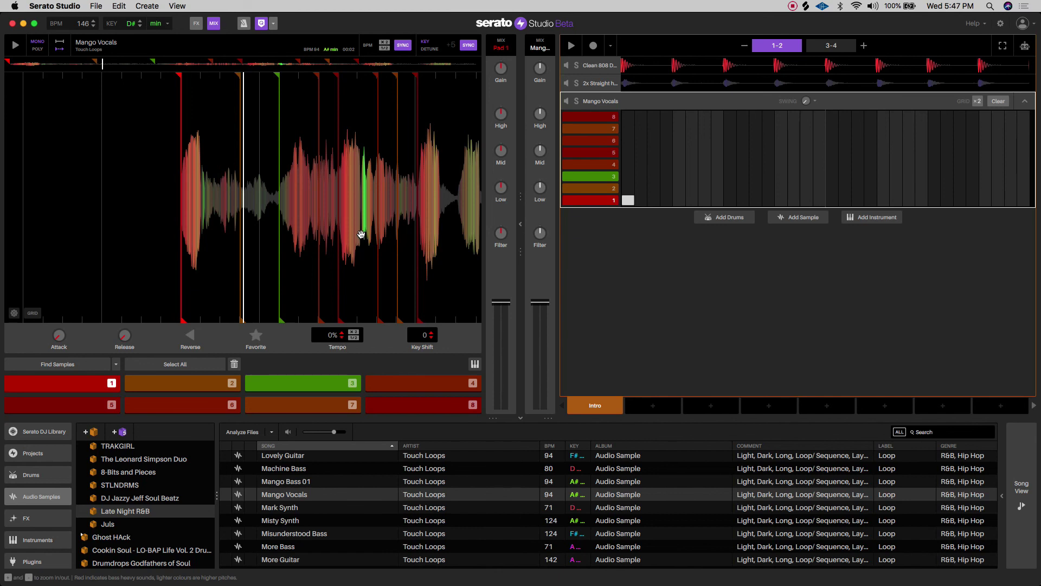
{"action": "scroll", "coordinate": [364, 228], "scroll_direction": "up", "scroll_amount": 2}
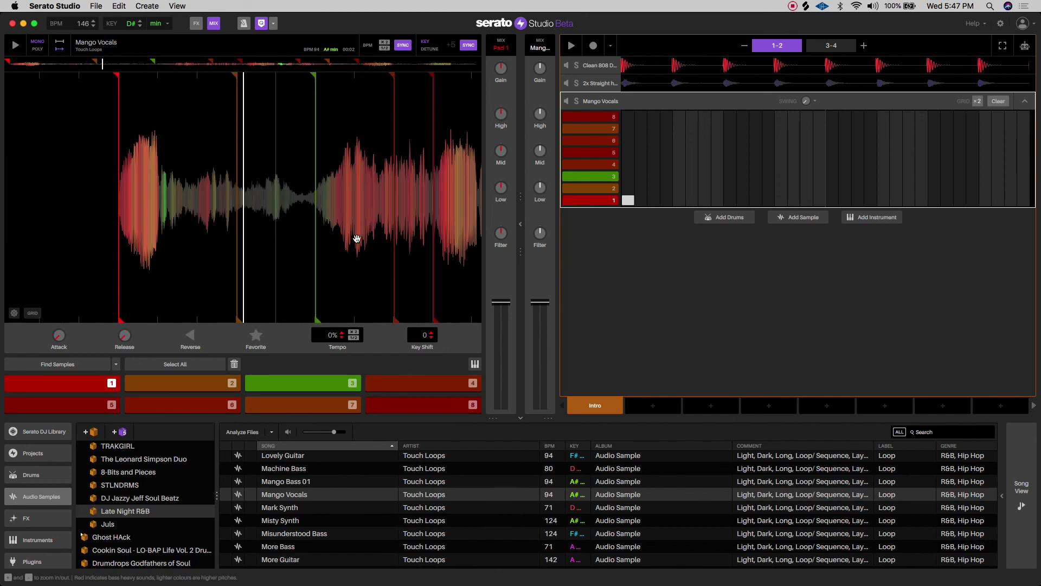
{"action": "left_click", "coordinate": [33, 313]}
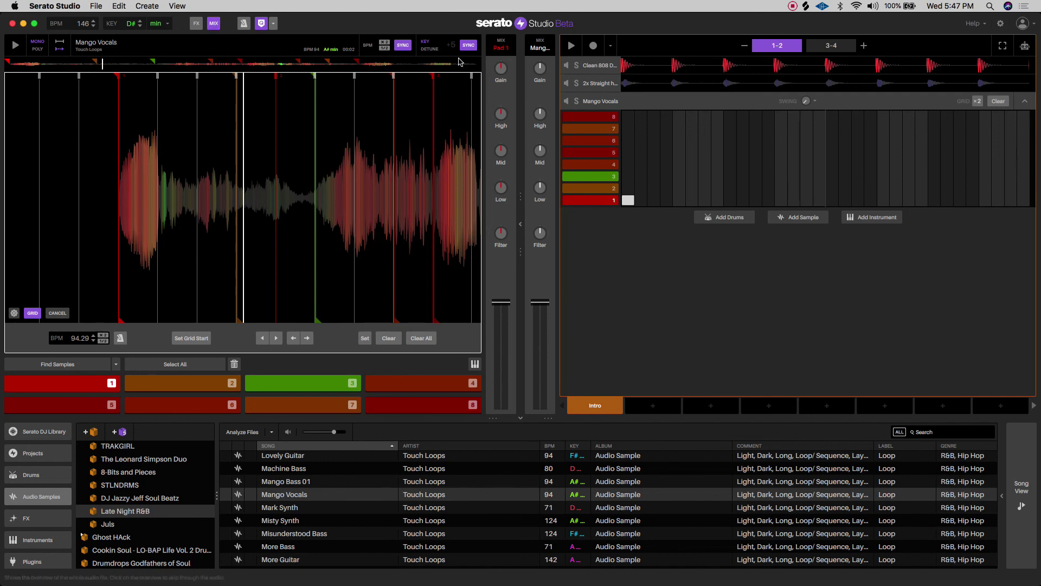
{"action": "left_click", "coordinate": [701, 69]}
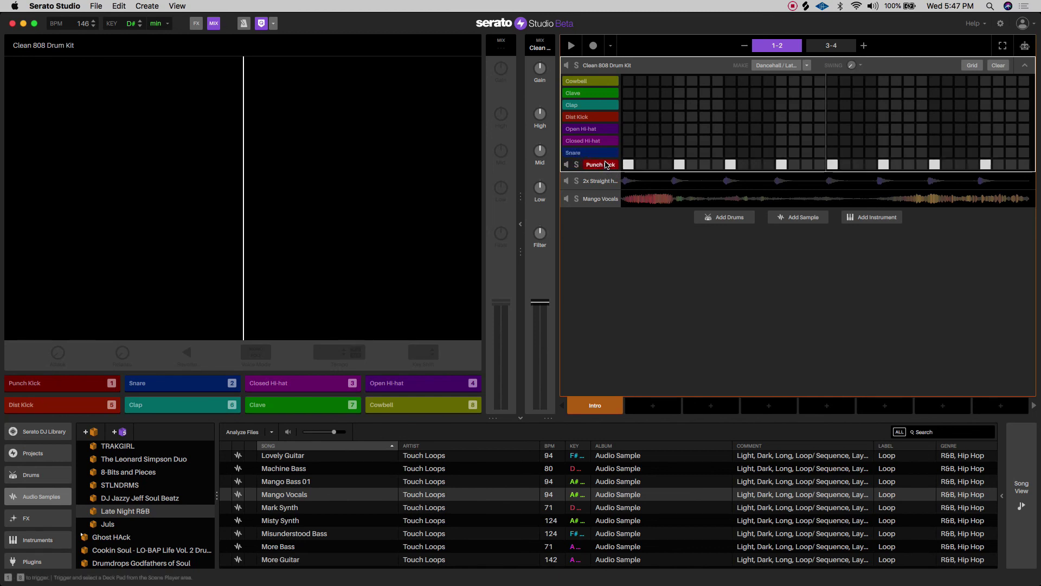
Inspect the Punch Kick row's Fill In options without applying any, then reopen the Mango Vocals row.
{"action": "right_click", "coordinate": [606, 162]}
{"action": "mouse_move", "coordinate": [626, 170]}
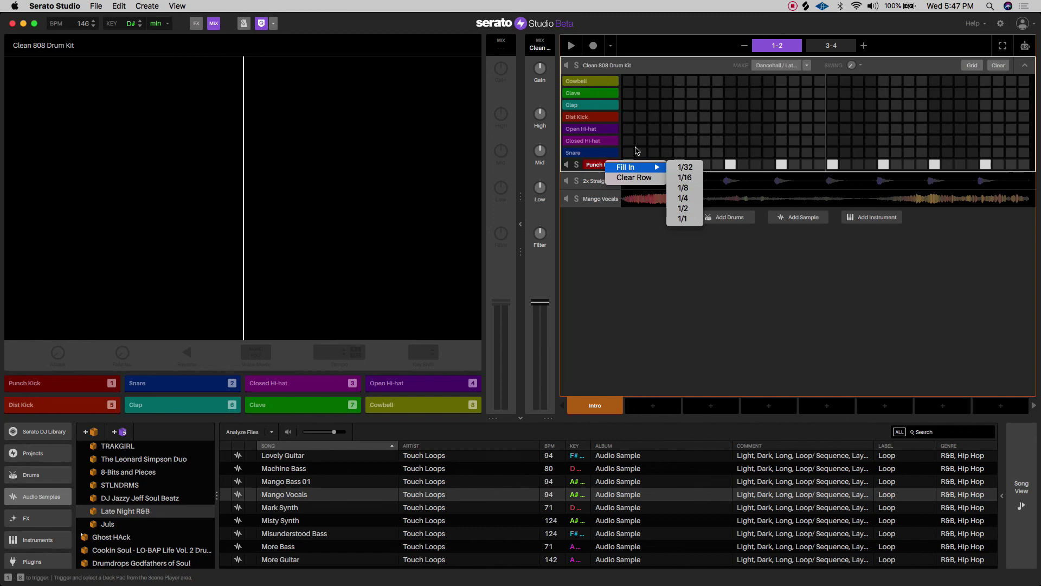
{"action": "left_click", "coordinate": [653, 249]}
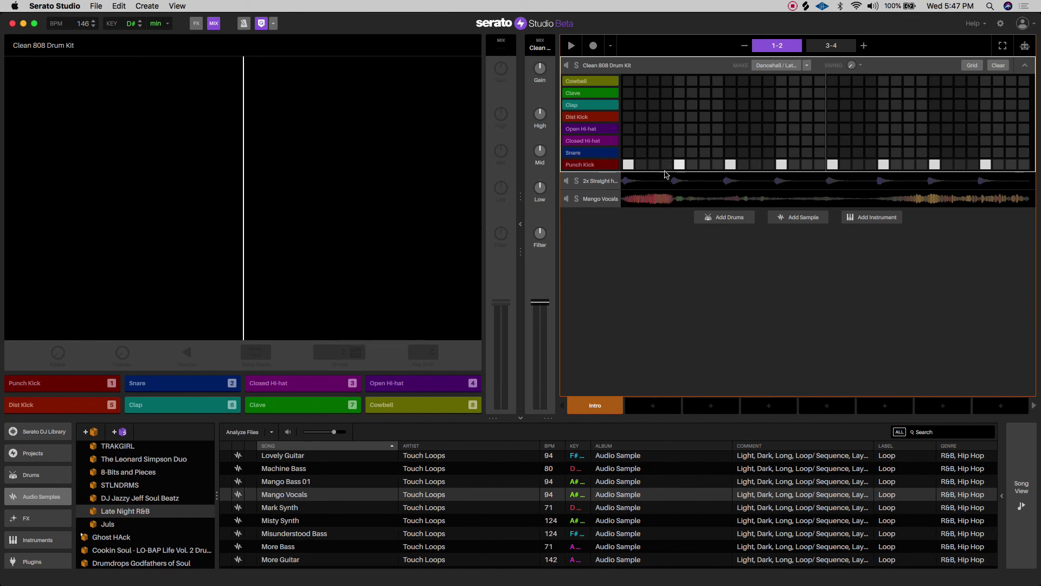
{"action": "left_click", "coordinate": [651, 198]}
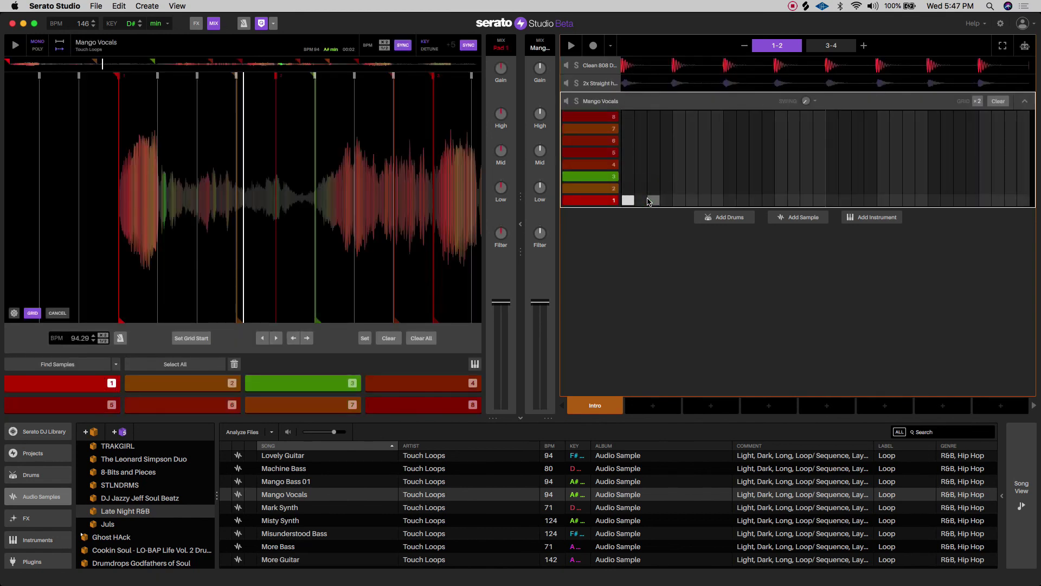